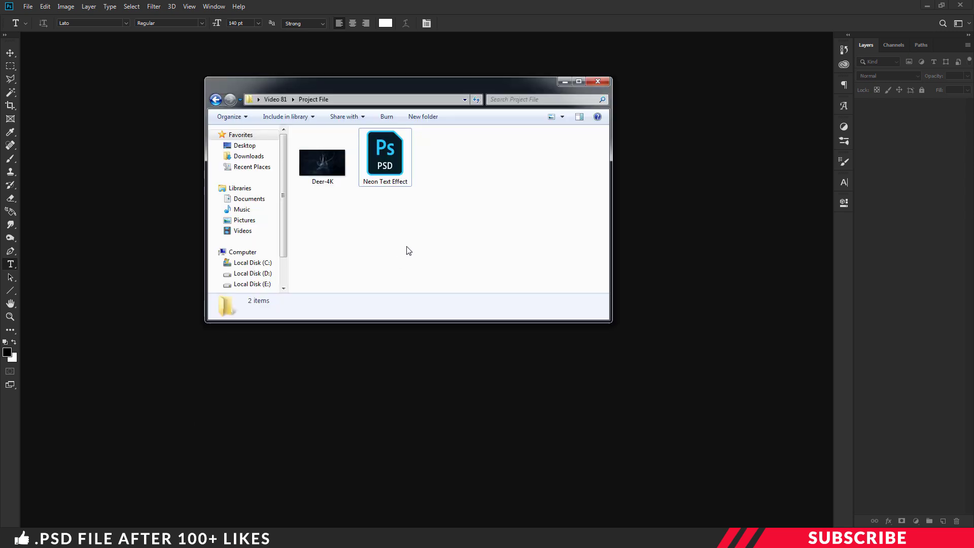
Step: Open Neon Text Effect.psd, toggle the Colco Palette group off and on, target Background, and select Deer-4K
double_click(395, 162)
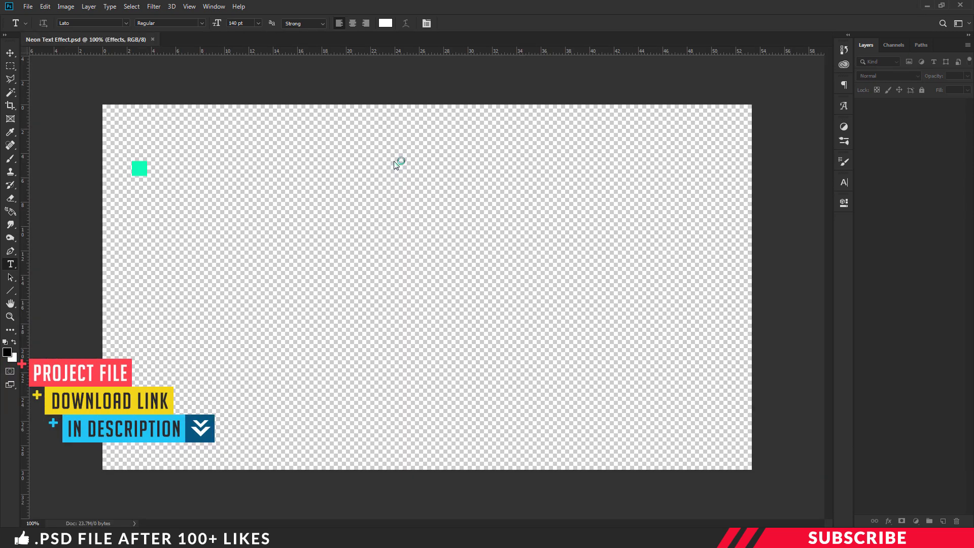
key(v)
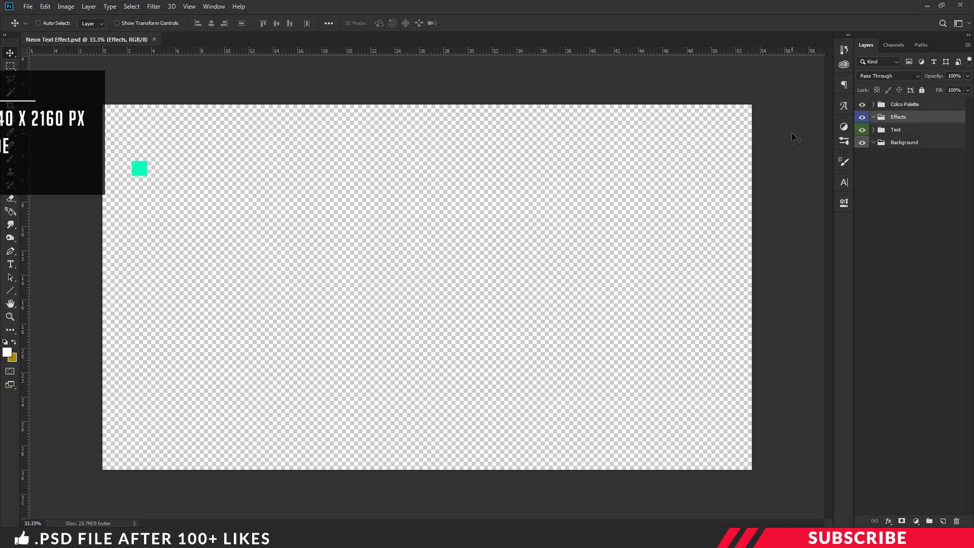
click(862, 105)
click(862, 104)
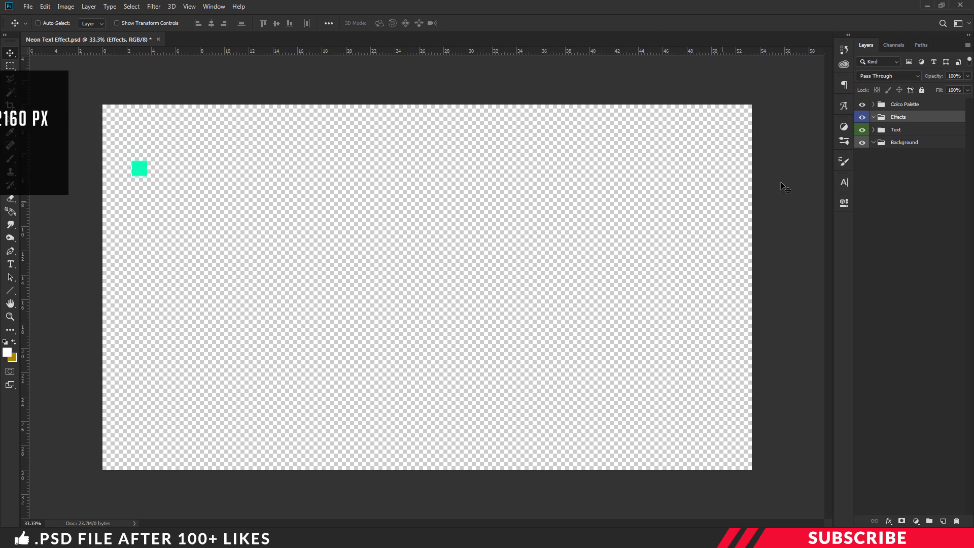
click(893, 143)
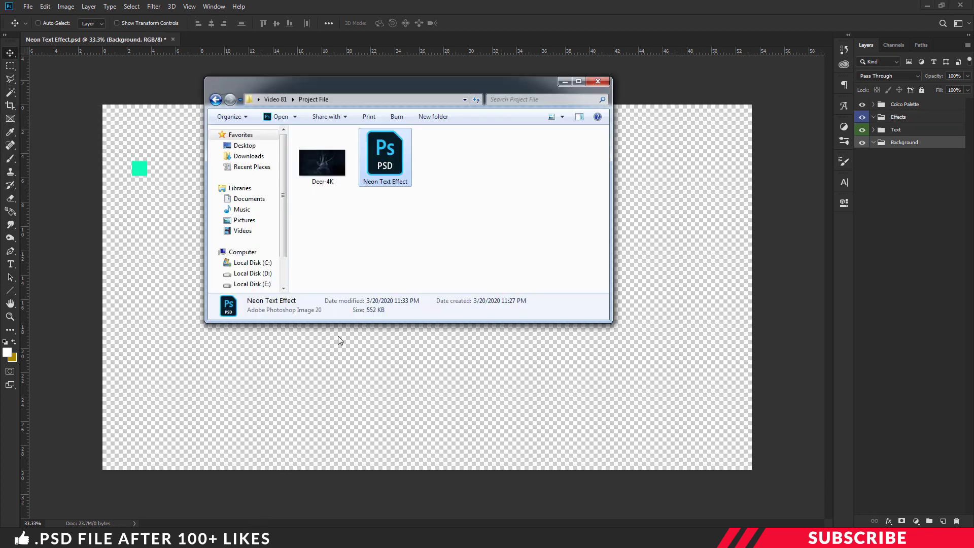
click(334, 238)
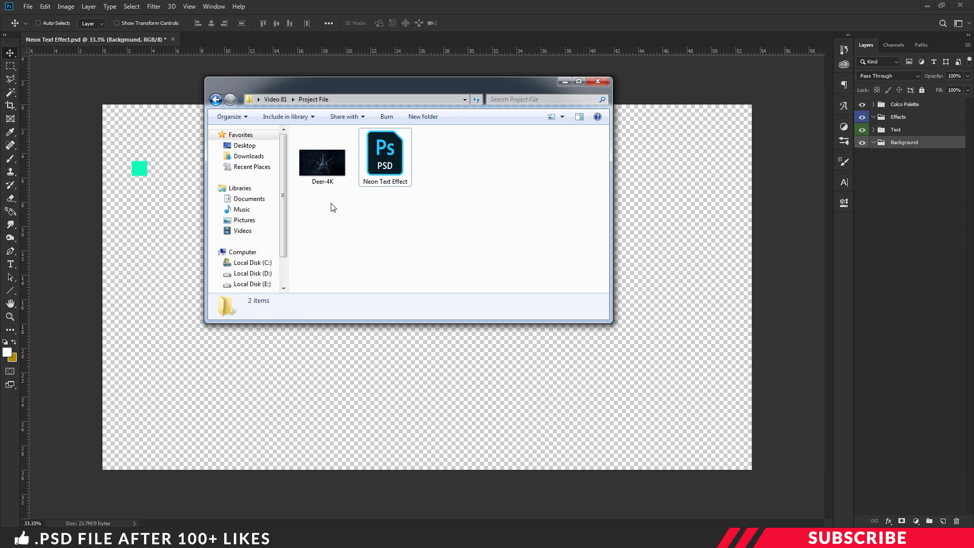
Step: Open Deer-4K in Photoshop, copy its photo into Neon Text Effect, and close Deer-4K
right_click(328, 169)
mouse_move(376, 295)
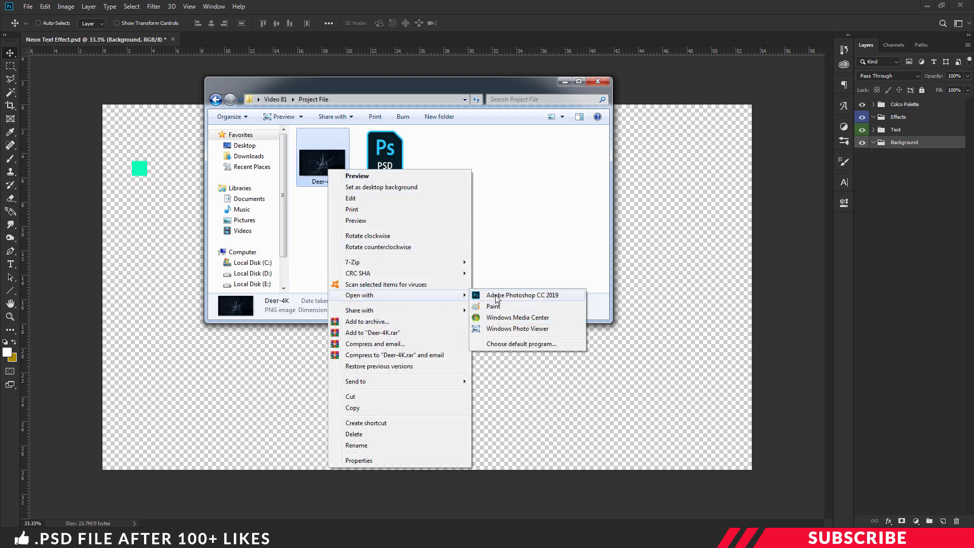
click(496, 291)
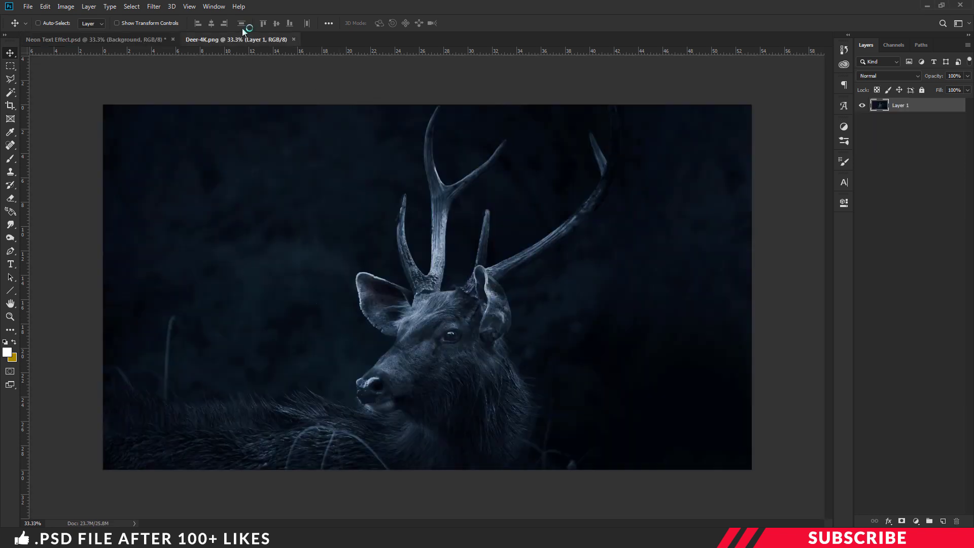
drag(236, 39, 275, 127)
drag(310, 180, 156, 157)
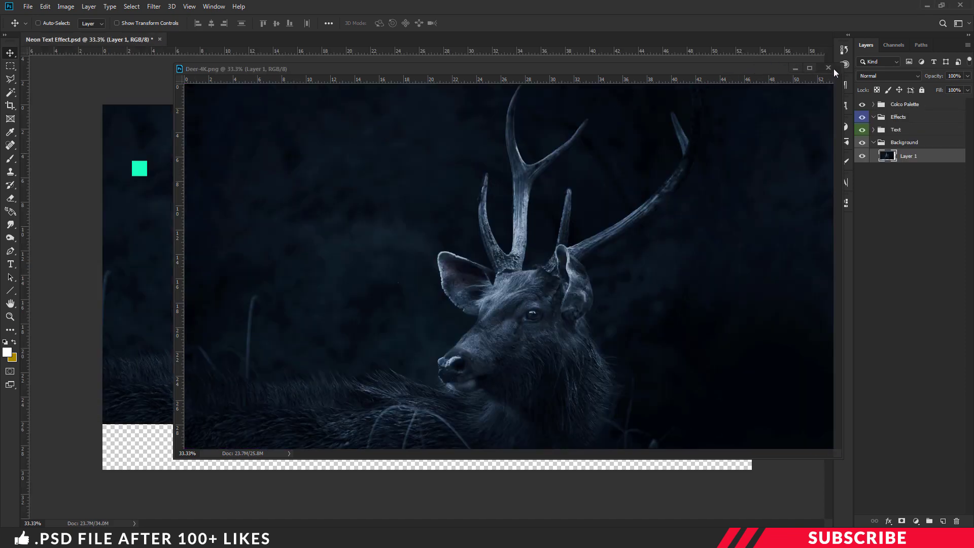
click(829, 68)
Step: Reposition the deer layer to fill the canvas and collapse the Background group
key(ctrl+t)
drag(463, 194, 524, 239)
key(Return)
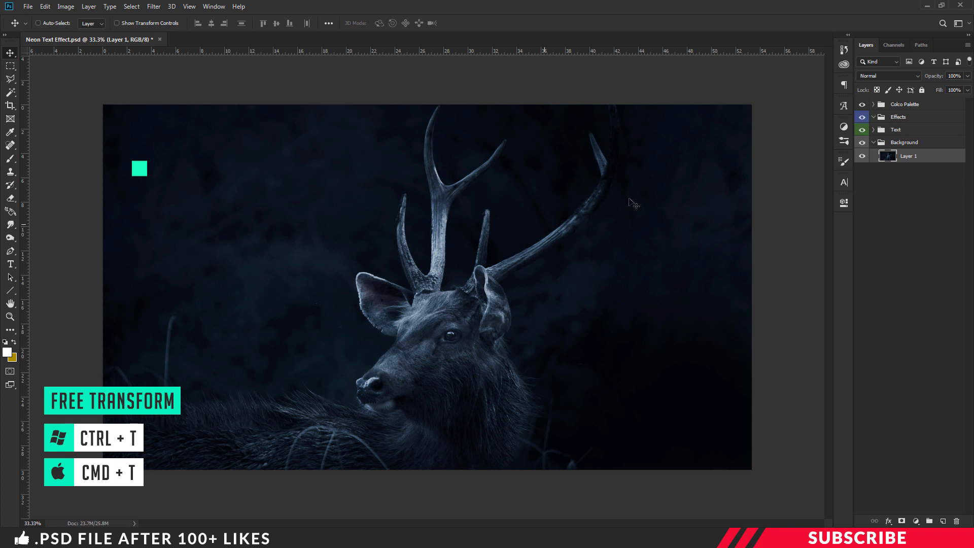
click(873, 143)
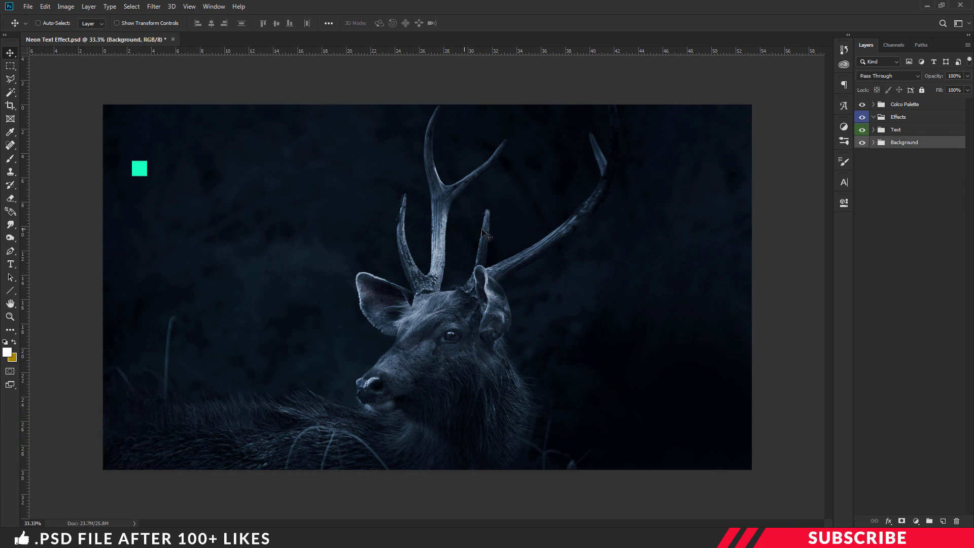
Step: Add a new empty layer in the Text group and set the foreground colour to white
click(890, 132)
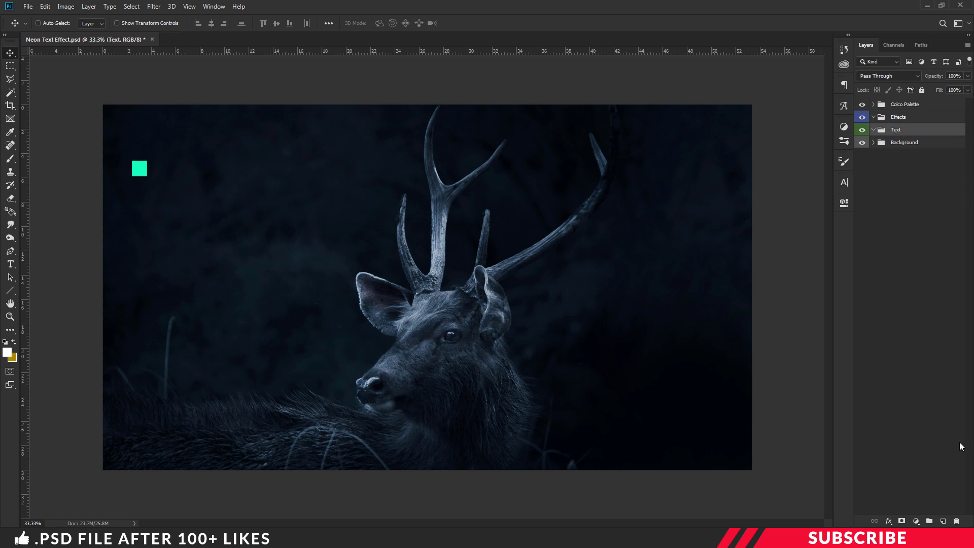
click(943, 521)
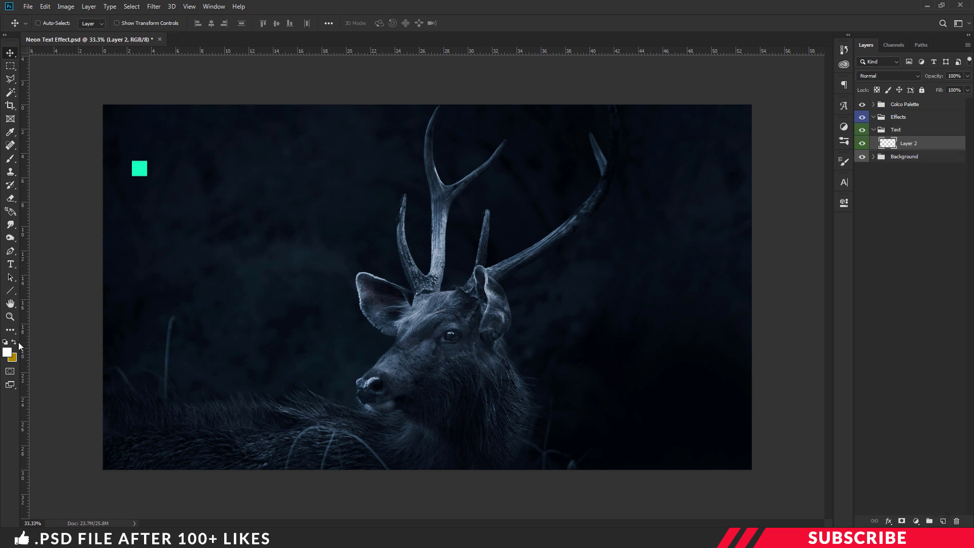
click(7, 353)
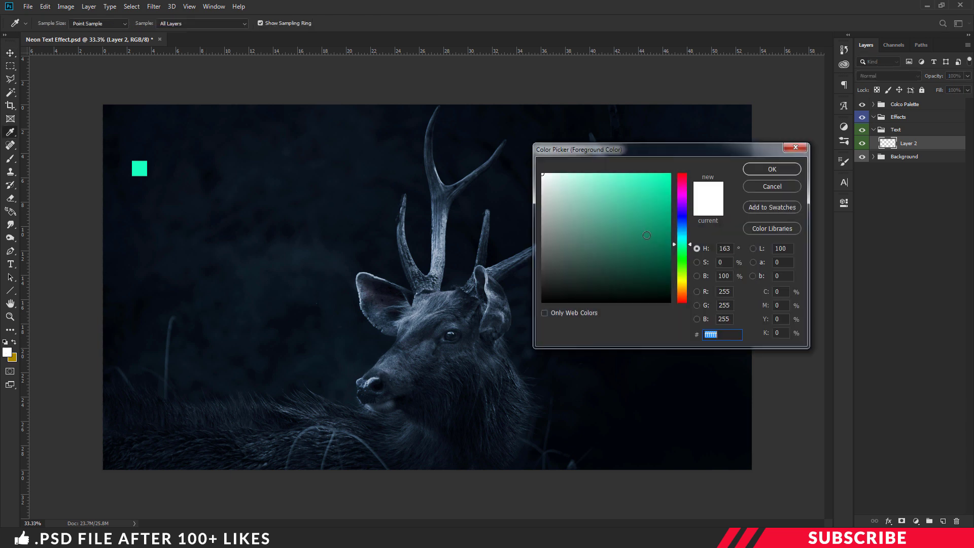
click(771, 169)
Step: Type NEON on the canvas and move it to the top centre over the antlers
key(t)
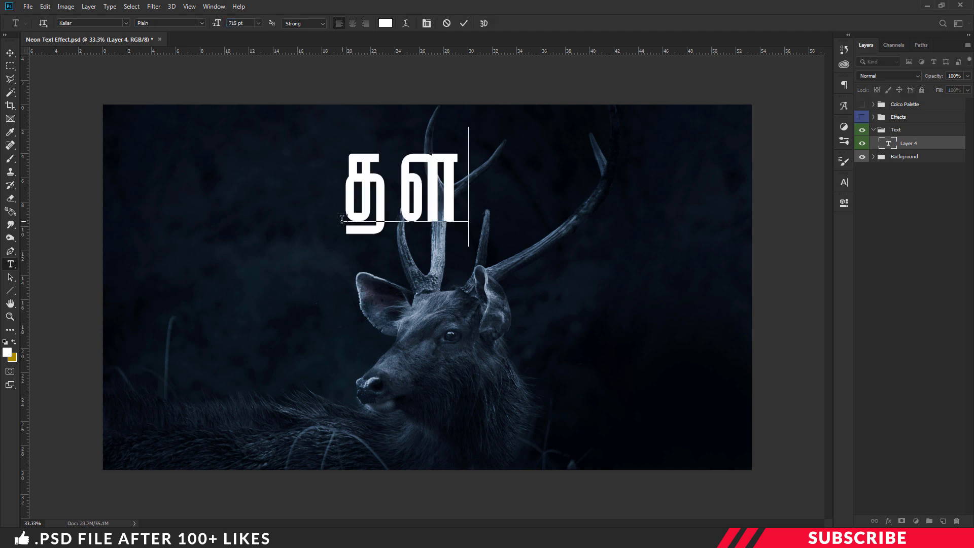
text(பதி)
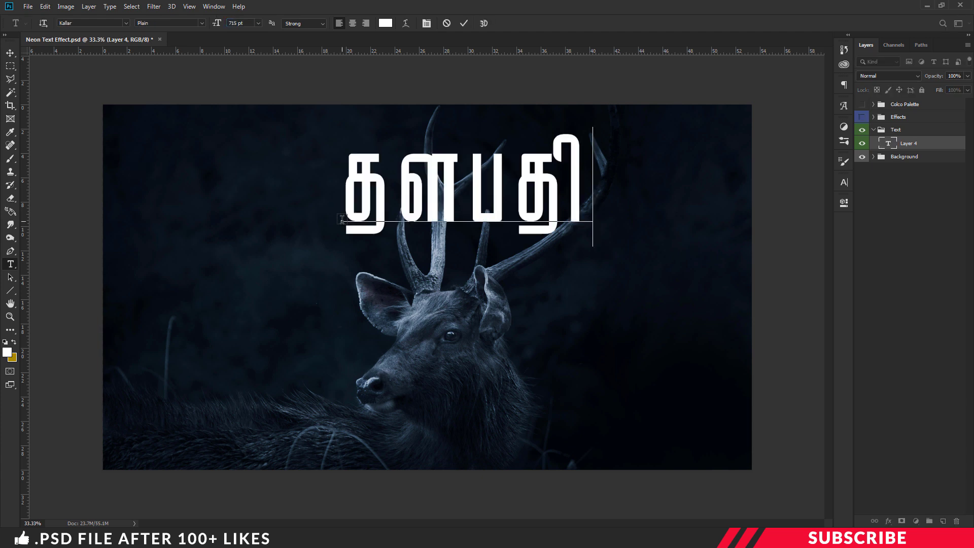
key(BackSpace)
key(BackSpace)
key(BackSpace)
key(BackSpace)
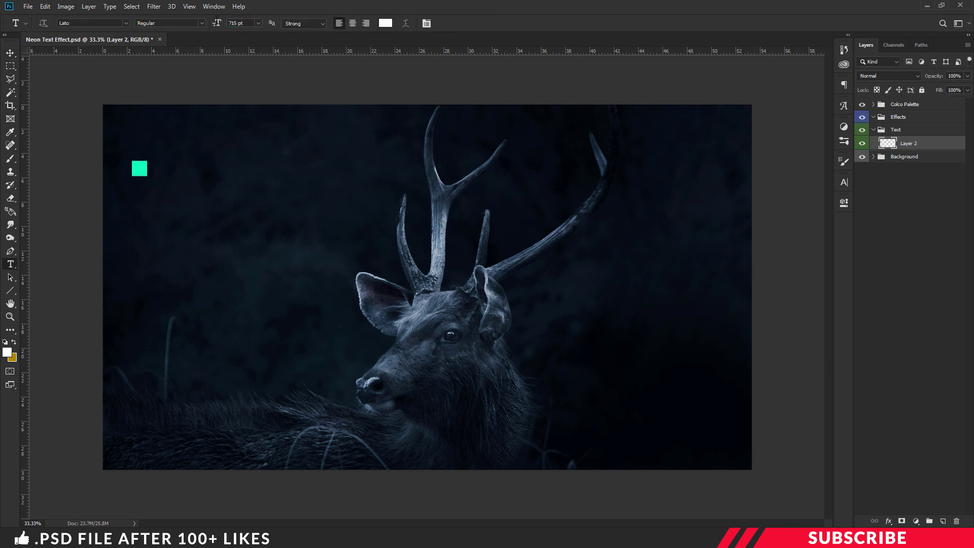
click(322, 197)
text(NEO)
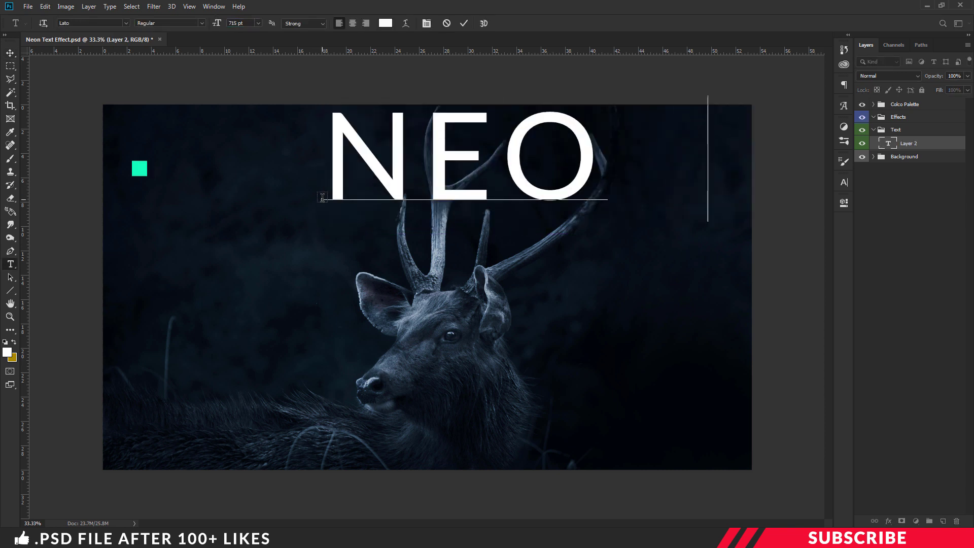
text(N)
key(ctrl+Return)
key(v)
drag(588, 179, 524, 198)
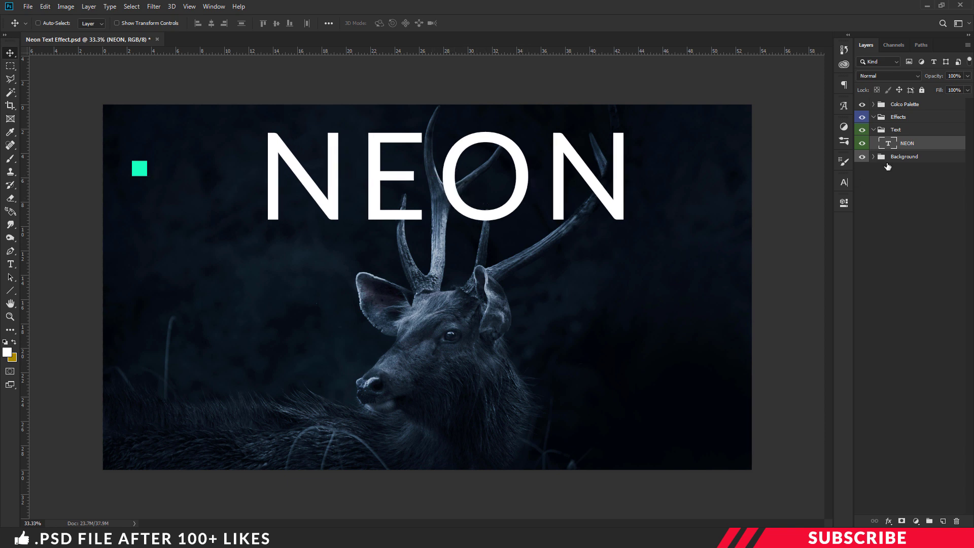
Step: Add a layer mask to the NEON layer and set the foreground colour to black
click(901, 521)
ctrl+click(918, 145)
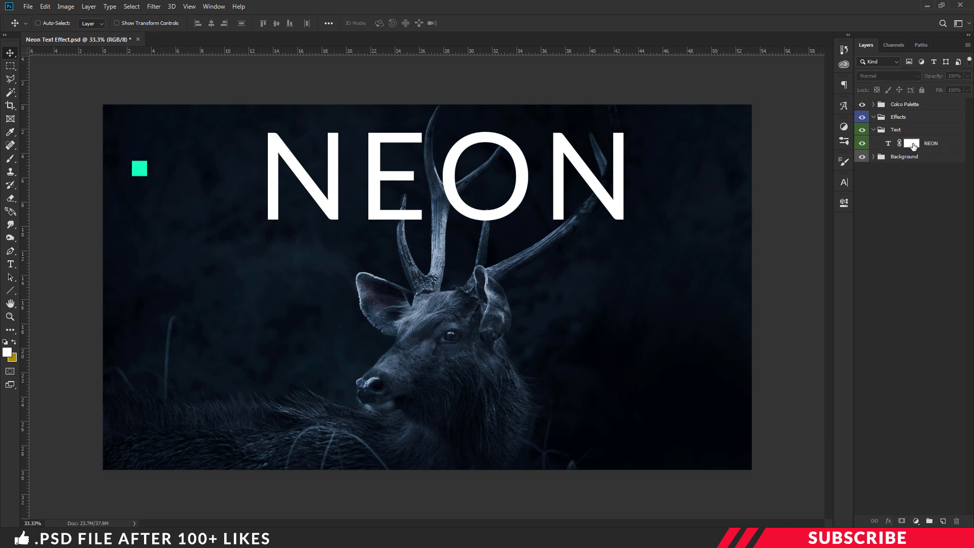
click(917, 144)
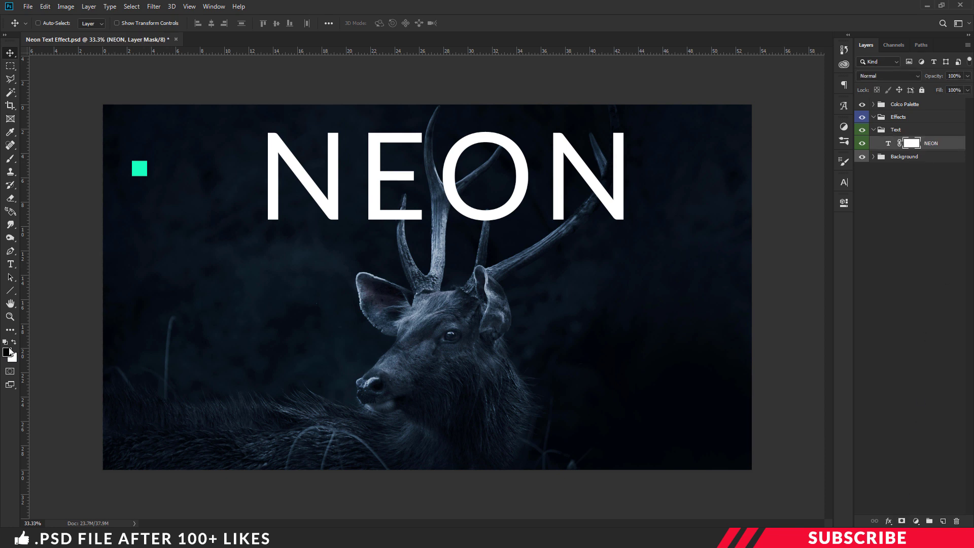
click(6, 353)
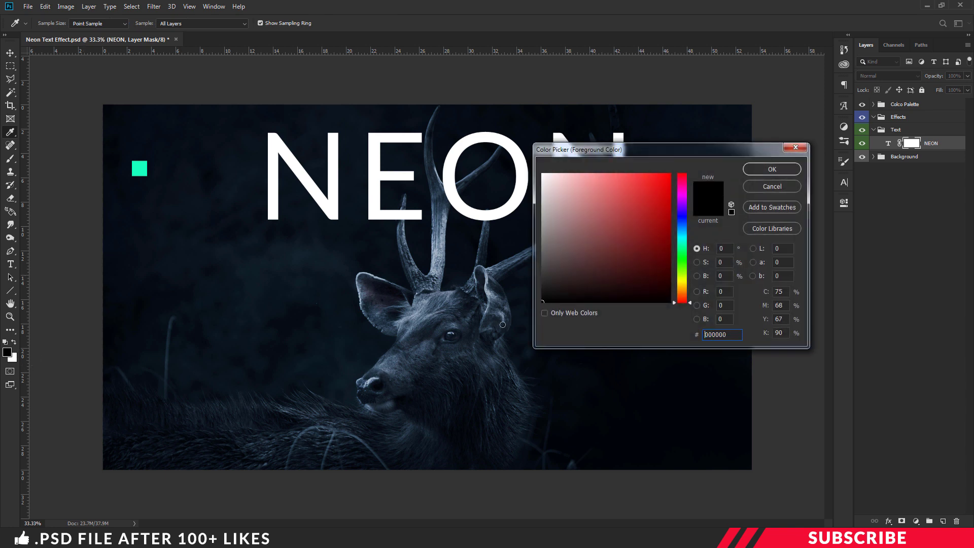
click(753, 170)
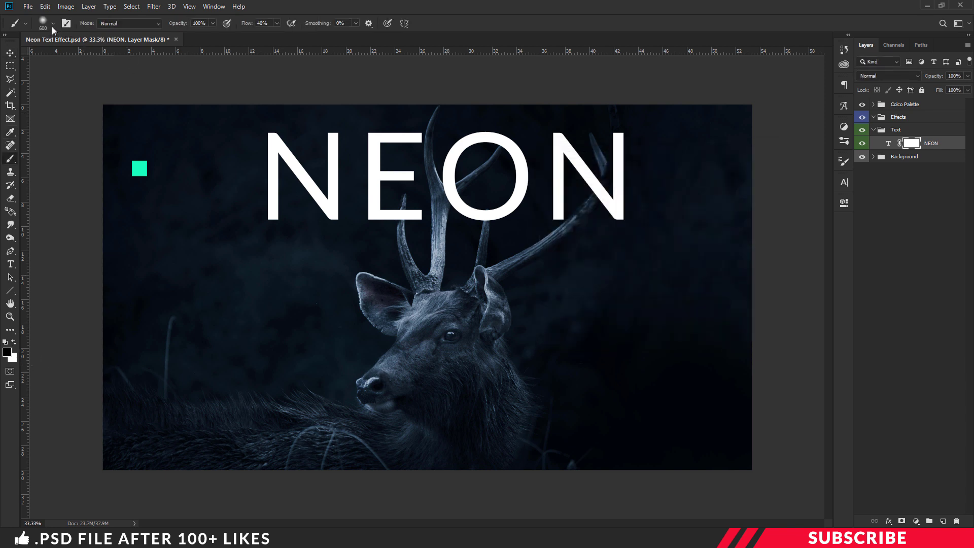
Step: Choose the Hard Round brush preset and lower the NEON text layer's opacity
right_click(10, 158)
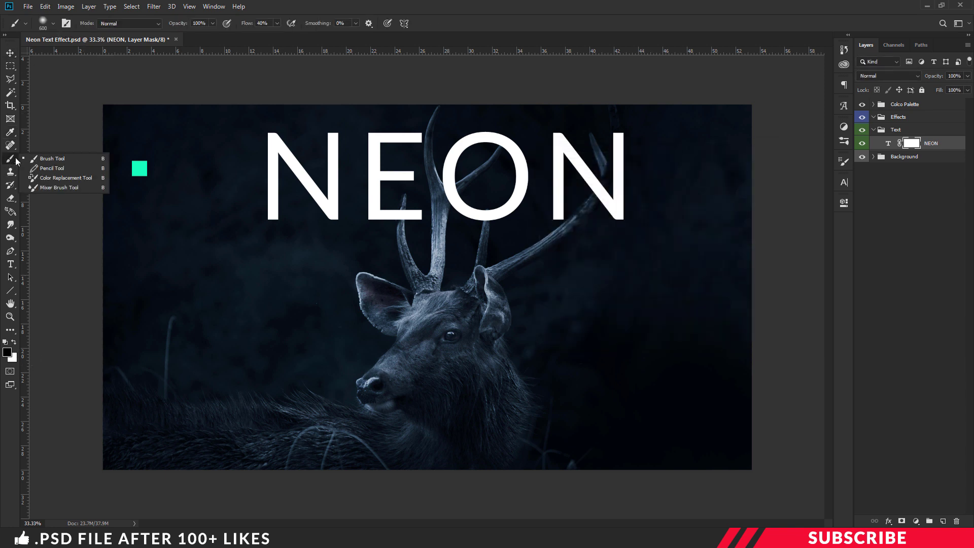
click(52, 23)
click(158, 189)
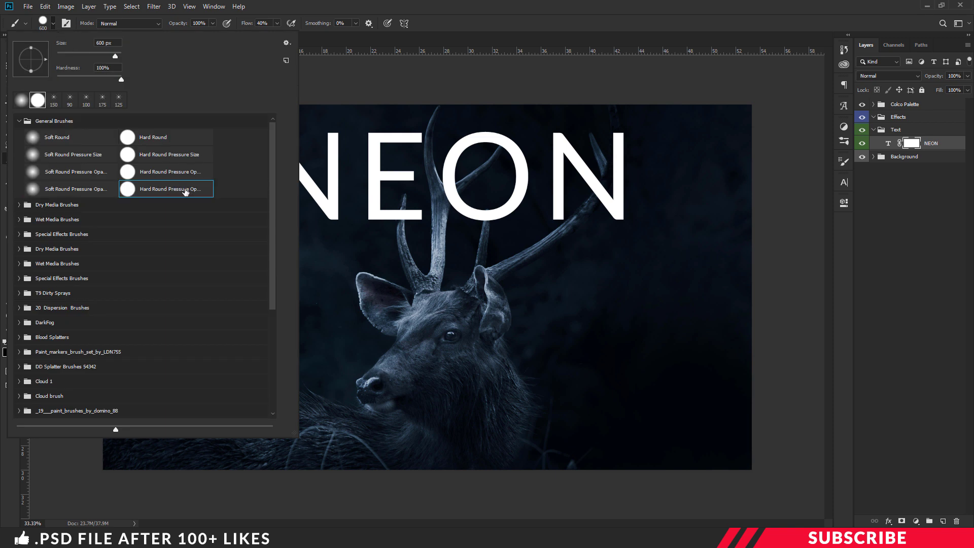
click(486, 14)
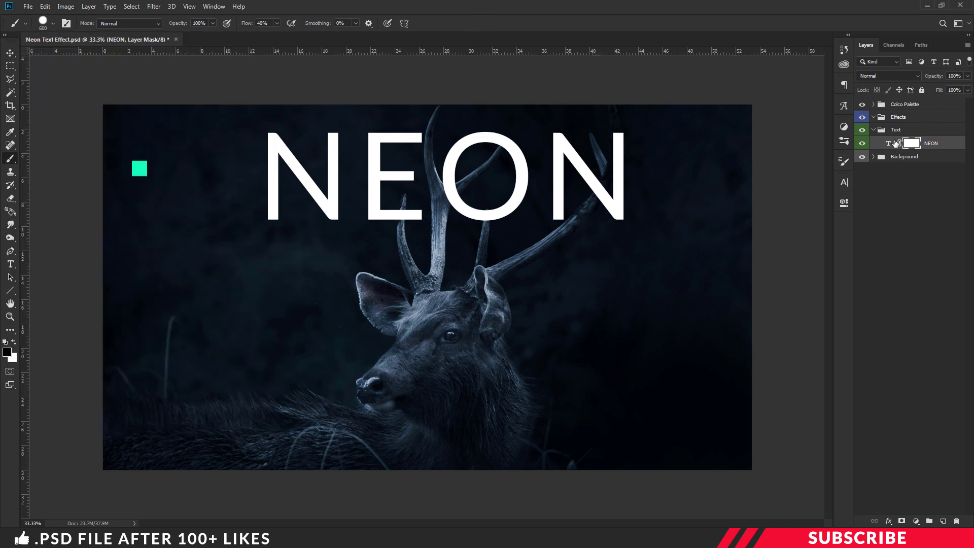
click(889, 144)
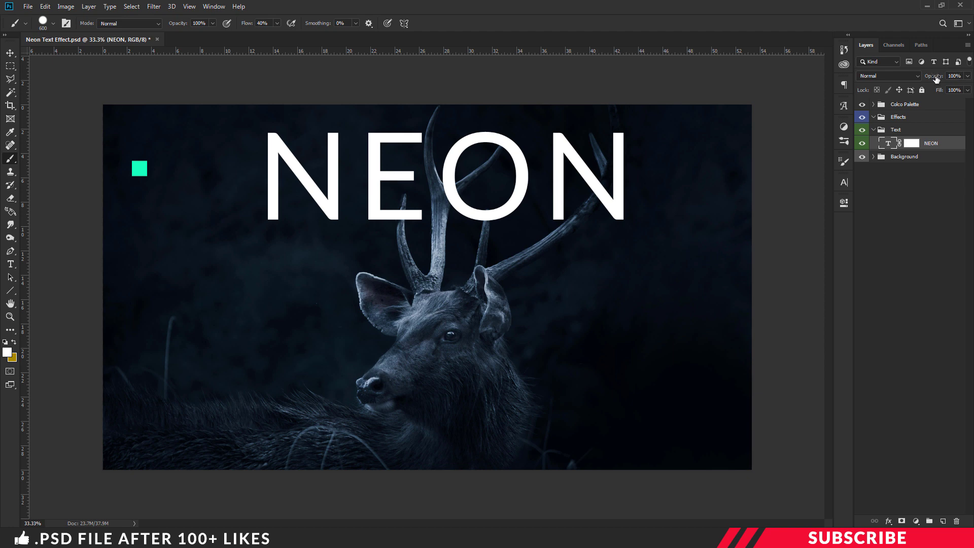
drag(936, 79, 930, 81)
Step: Zoom in on the letters, reset colours to black over white, and target NEON's mask with a smaller brush
key(ctrl+plus)
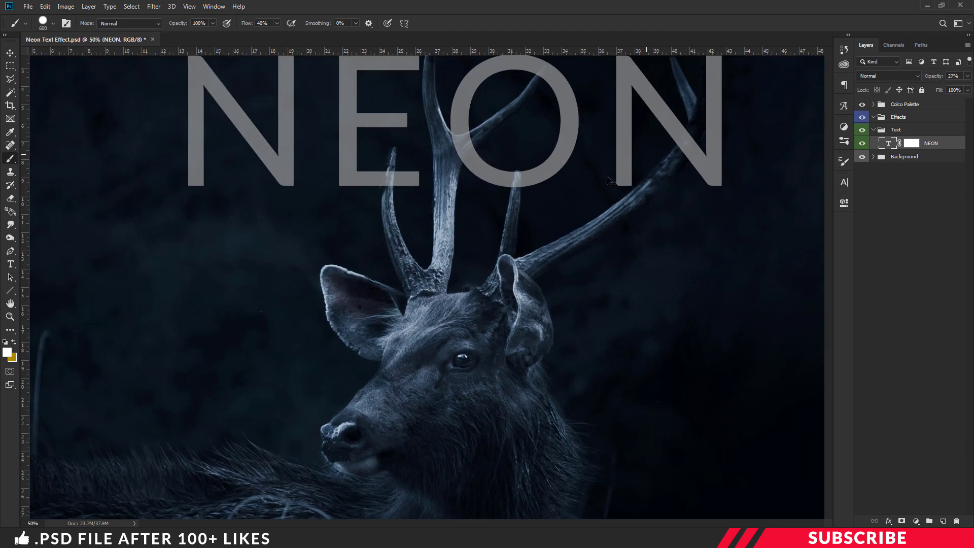
scroll(608, 181, up, 4)
key(ctrl+plus)
key(v)
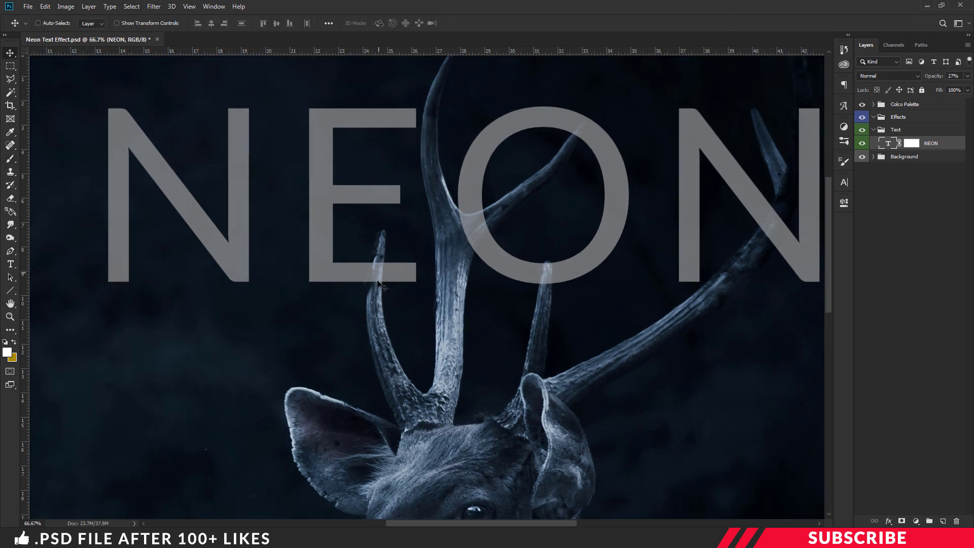
key(d)
click(911, 144)
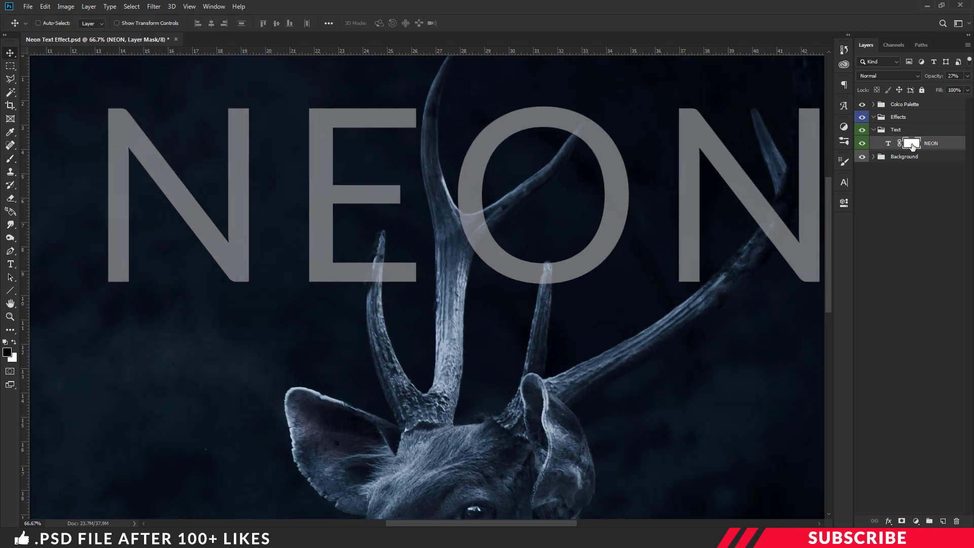
key(b)
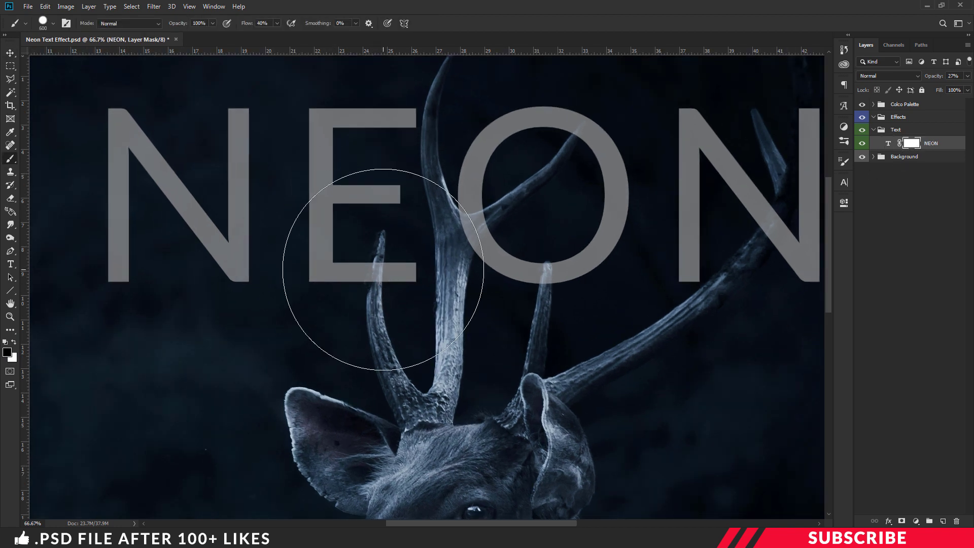
key(bracketleft)
key(bracketleft)
key(bracketleft)
key(bracketleft)
key(bracketleft)
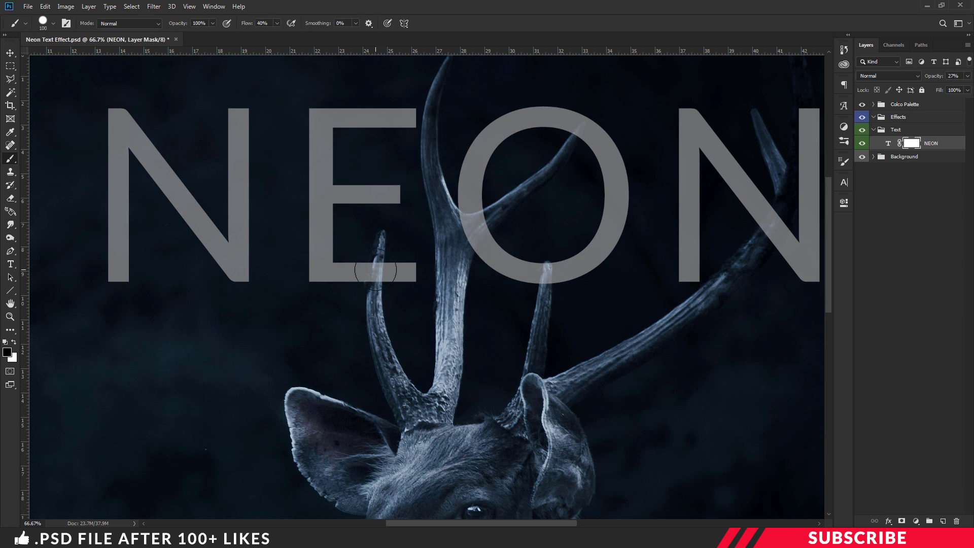
key(ctrl+plus)
key(ctrl+plus)
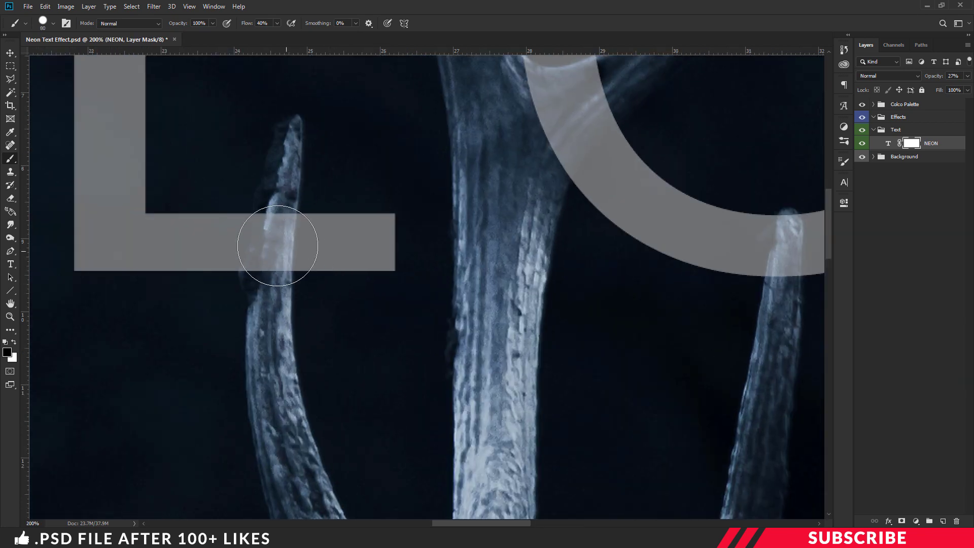
key(bracketleft)
key(bracketleft)
key(bracketleft)
key(bracketleft)
key(bracketleft)
key(bracketleft)
Step: Paint black on the mask to hide the L bar and O where the antlers cross
mouse_move(272, 203)
mouse_down()
mouse_move(275, 254)
mouse_move(271, 223)
mouse_move(284, 212)
mouse_move(262, 220)
mouse_move(259, 276)
mouse_move(258, 223)
mouse_move(274, 197)
mouse_move(284, 213)
mouse_move(255, 267)
mouse_up()
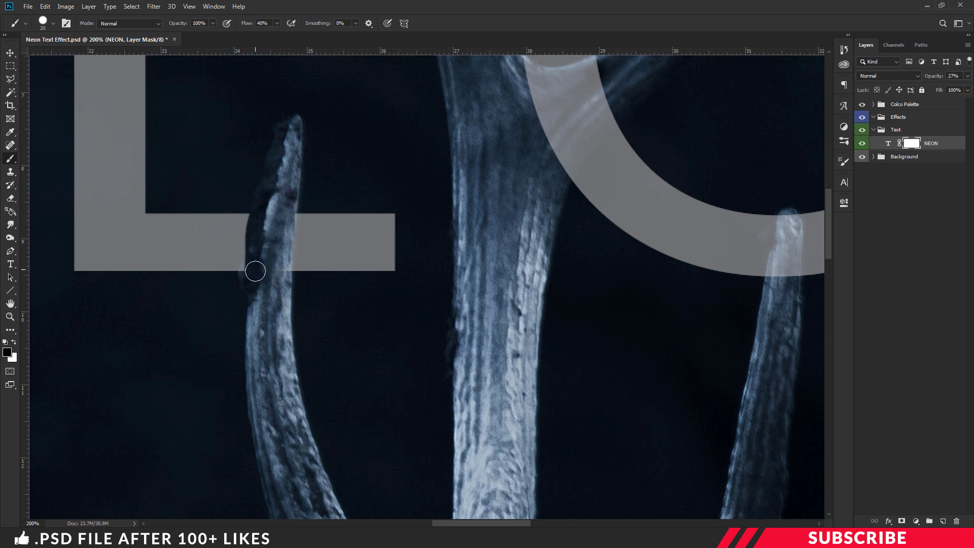
scroll(374, 265, up, 5)
mouse_move(540, 230)
mouse_down()
mouse_move(611, 219)
mouse_move(583, 225)
mouse_move(606, 239)
mouse_move(564, 324)
mouse_move(535, 259)
mouse_up()
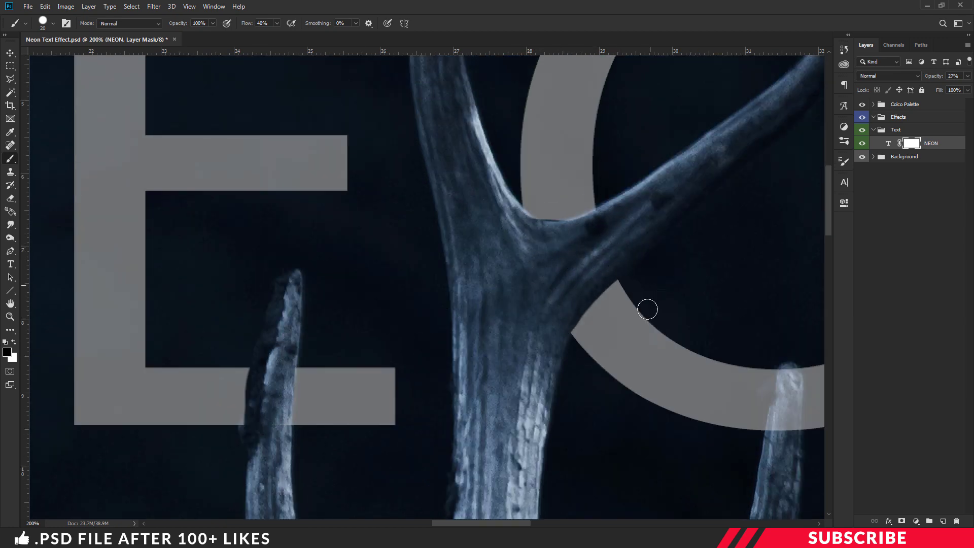
drag(646, 309, 615, 418)
Step: Switch the painting colour to white and restore the wrongly hidden lower part of the O
click(7, 350)
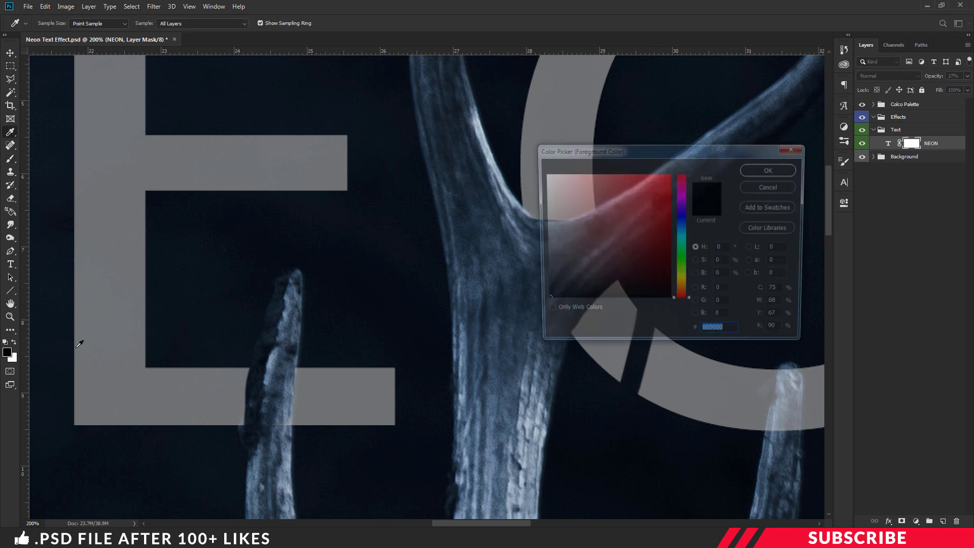
click(547, 176)
click(767, 172)
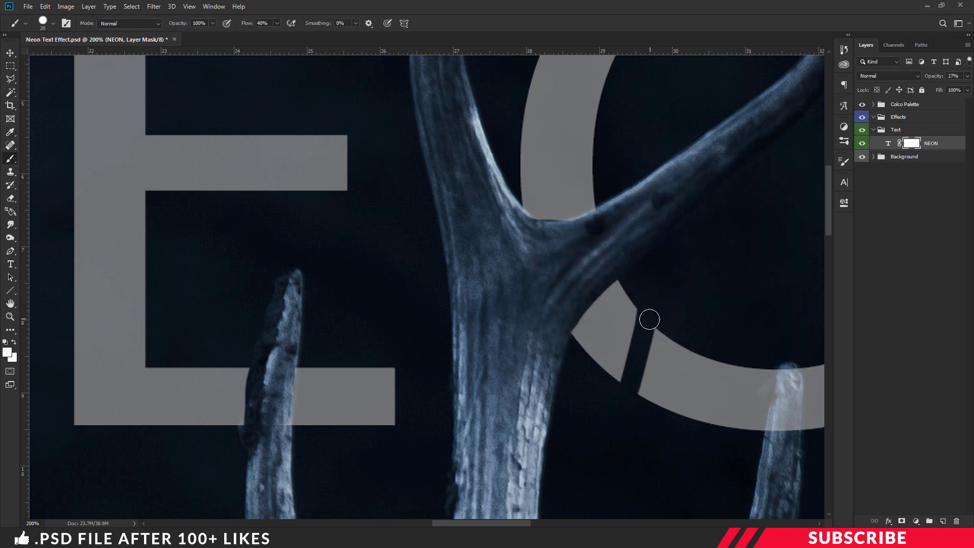
mouse_move(634, 324)
mouse_down()
mouse_move(649, 354)
mouse_move(622, 393)
mouse_move(621, 378)
mouse_move(643, 382)
mouse_up()
Step: Switch back to black and hide the O behind the antler tip and the N where the antler crosses
click(7, 352)
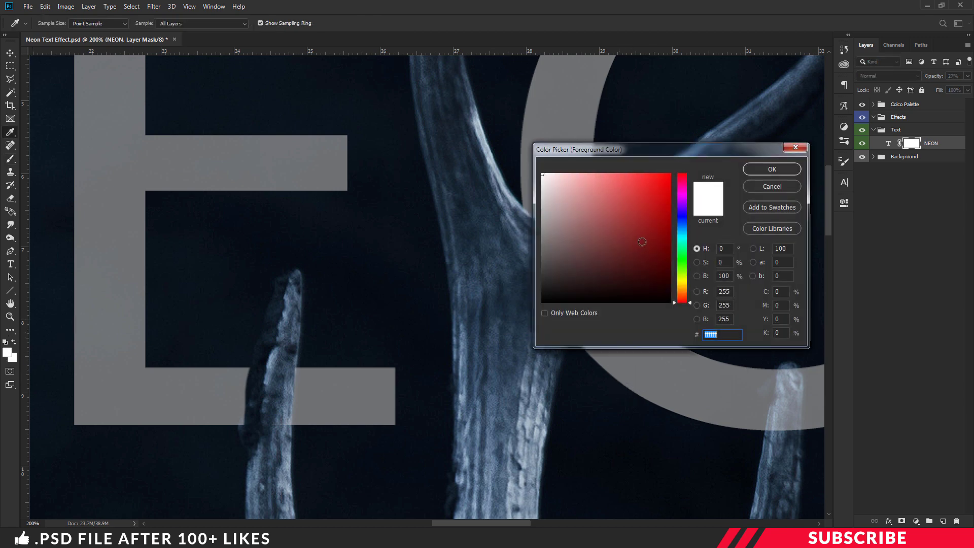
click(548, 311)
click(767, 172)
scroll(506, 526, right, 3)
scroll(506, 526, right, 2)
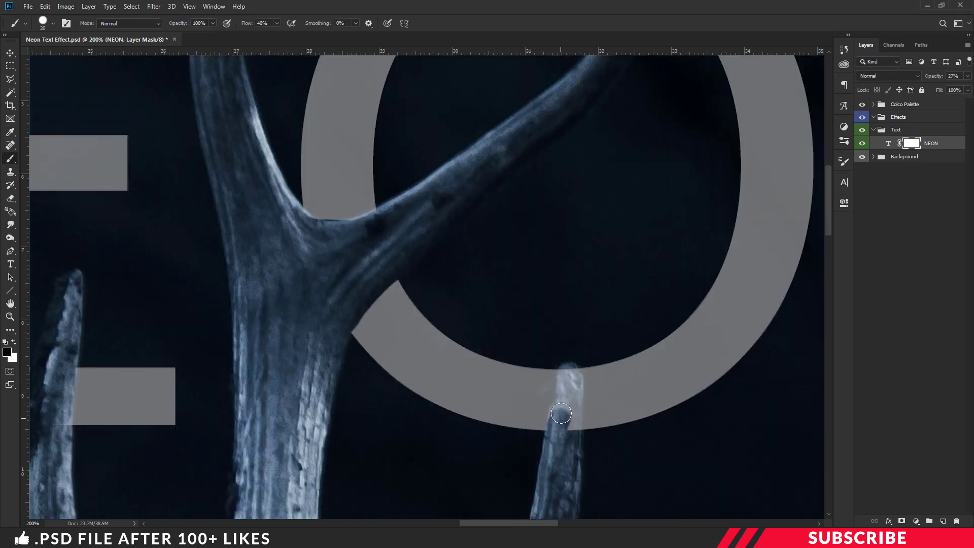
mouse_move(563, 436)
mouse_down()
mouse_move(573, 375)
mouse_move(571, 393)
mouse_up()
scroll(669, 396, up, 5)
key(bracketleft)
mouse_move(674, 210)
mouse_down()
mouse_move(656, 226)
mouse_move(669, 238)
mouse_up()
scroll(670, 238, down, 4)
scroll(558, 305, up, 4)
scroll(558, 304, left, 2)
drag(649, 304, 633, 357)
scroll(633, 358, down, 6)
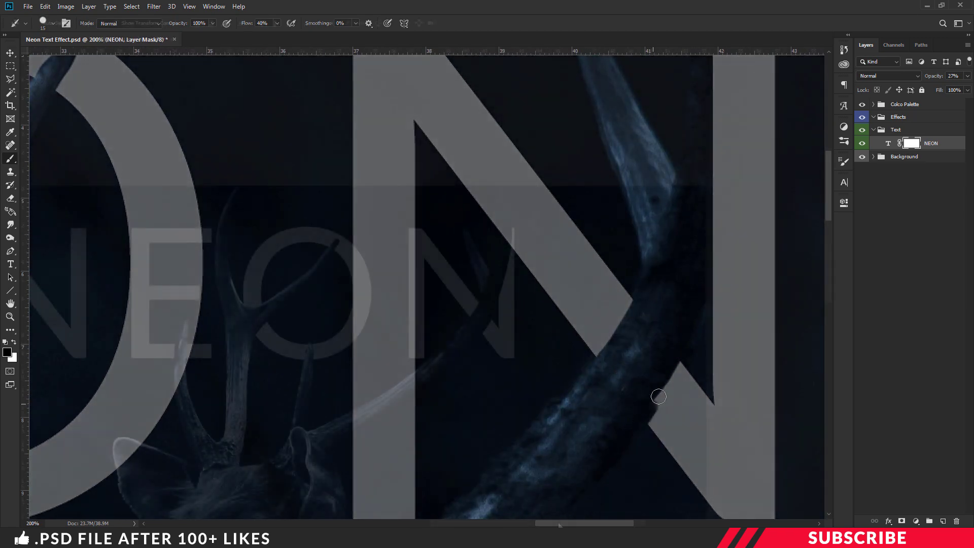
key(v)
scroll(472, 203, down, 2)
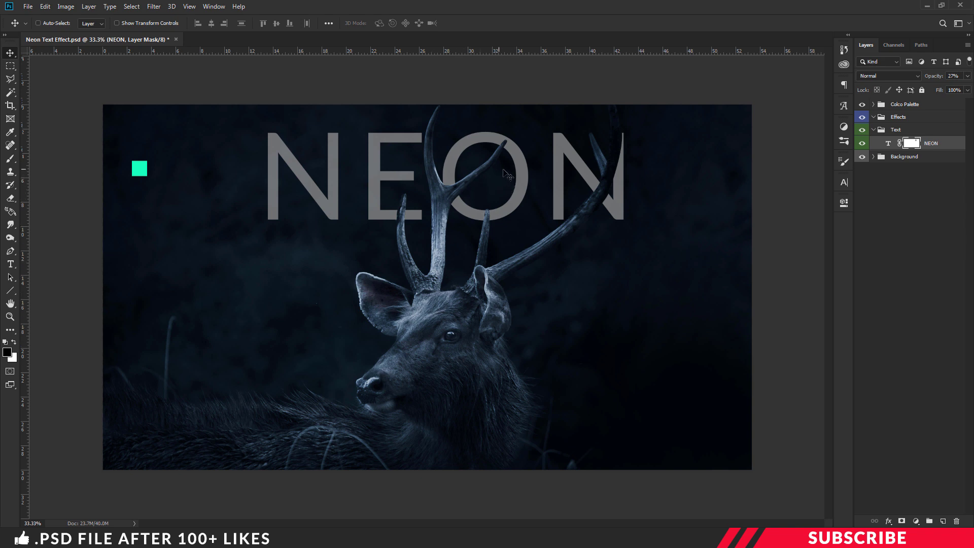
Step: Set NEON to 100% opacity and add a Normal-mode Outer Glow at 100% opacity
click(889, 143)
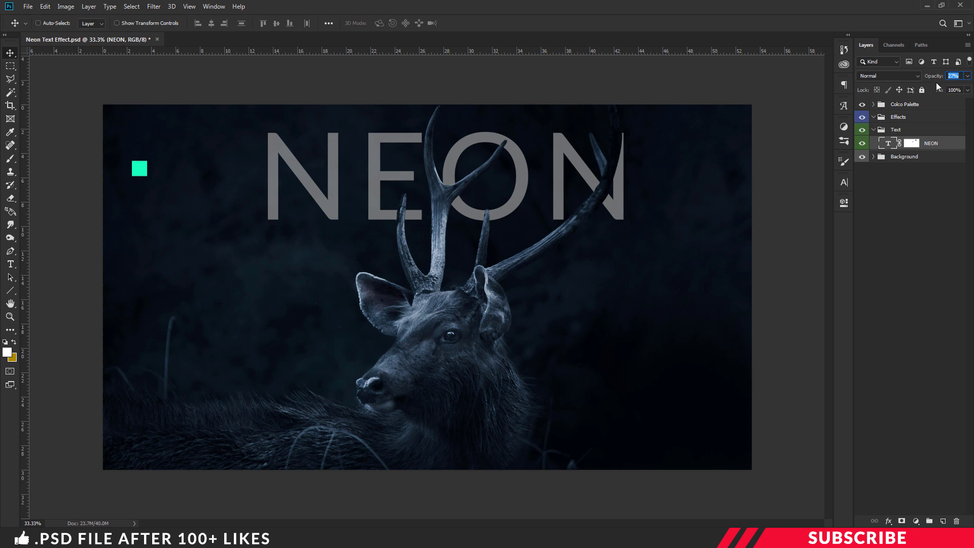
text(100)
key(Return)
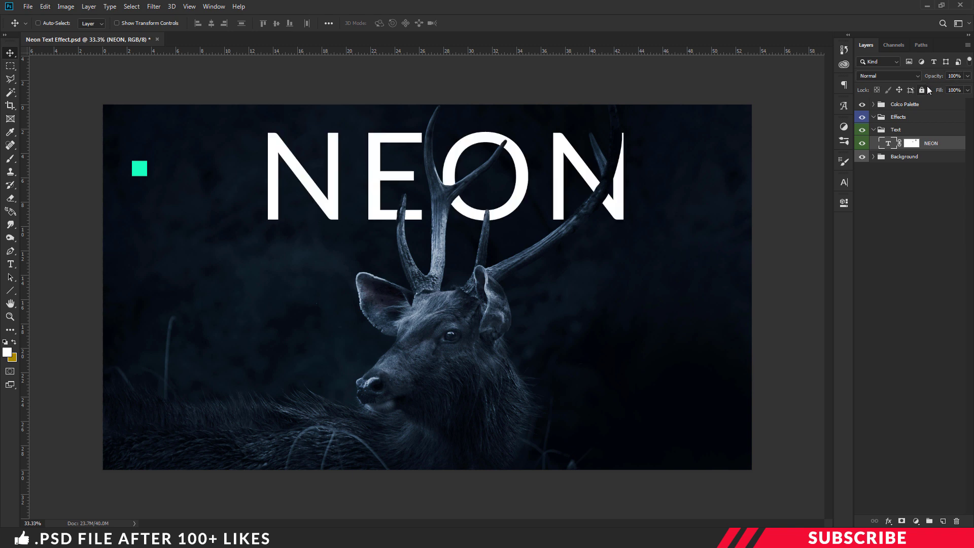
right_click(887, 146)
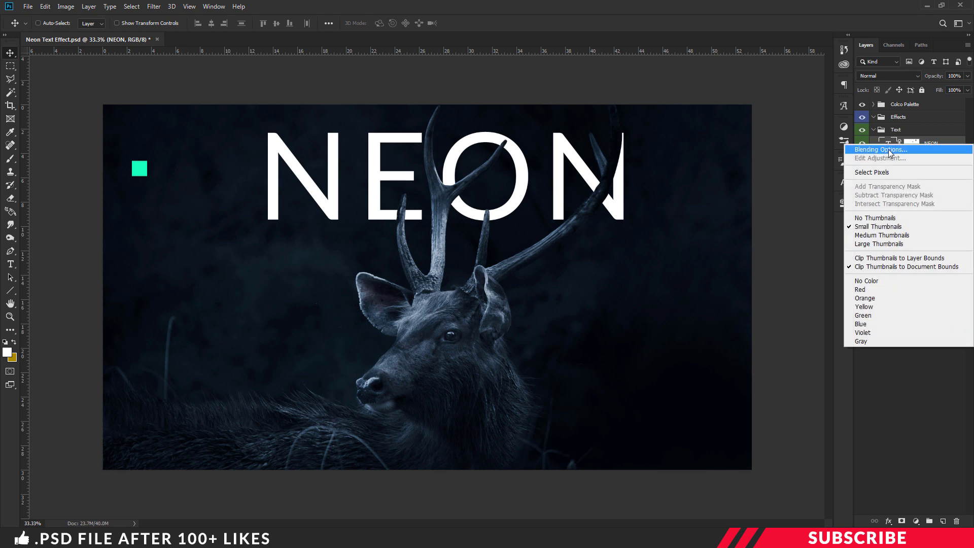
click(877, 150)
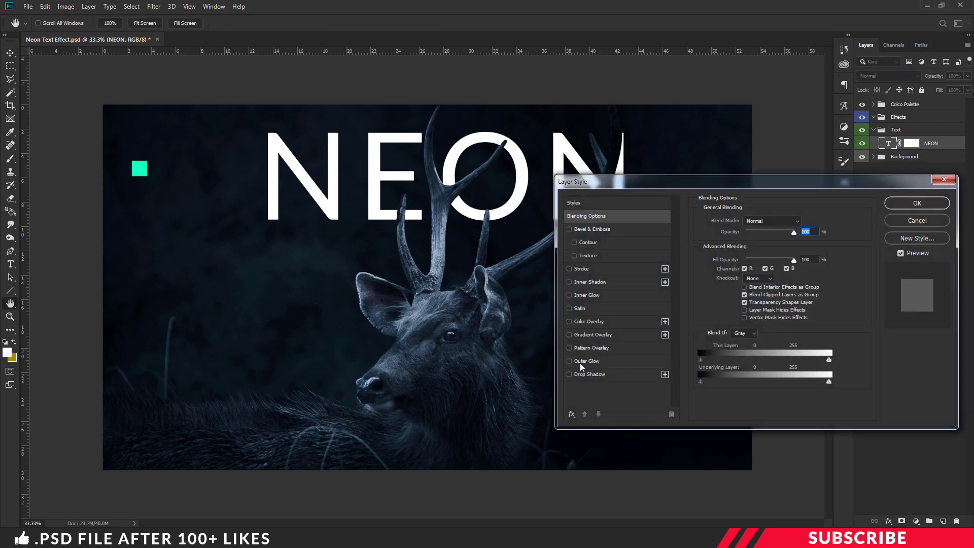
click(588, 361)
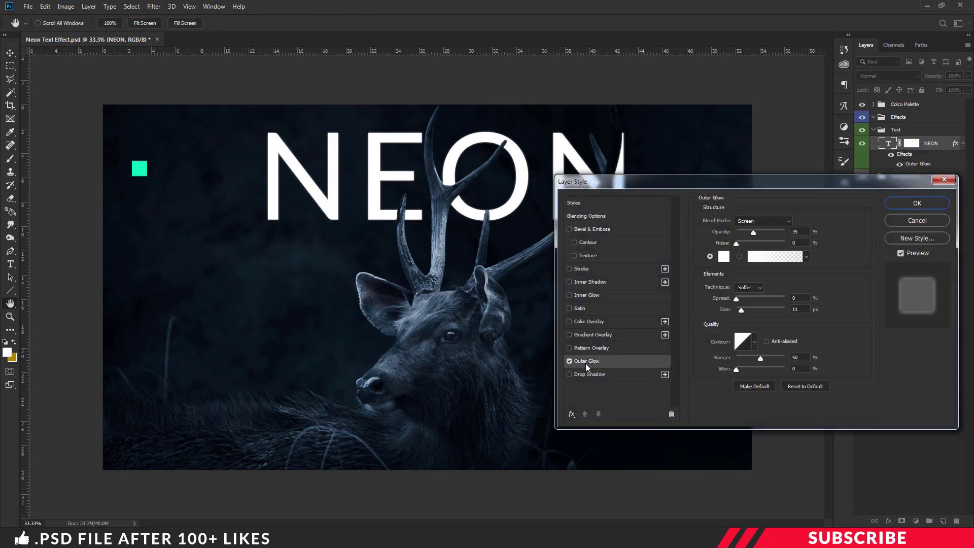
click(752, 223)
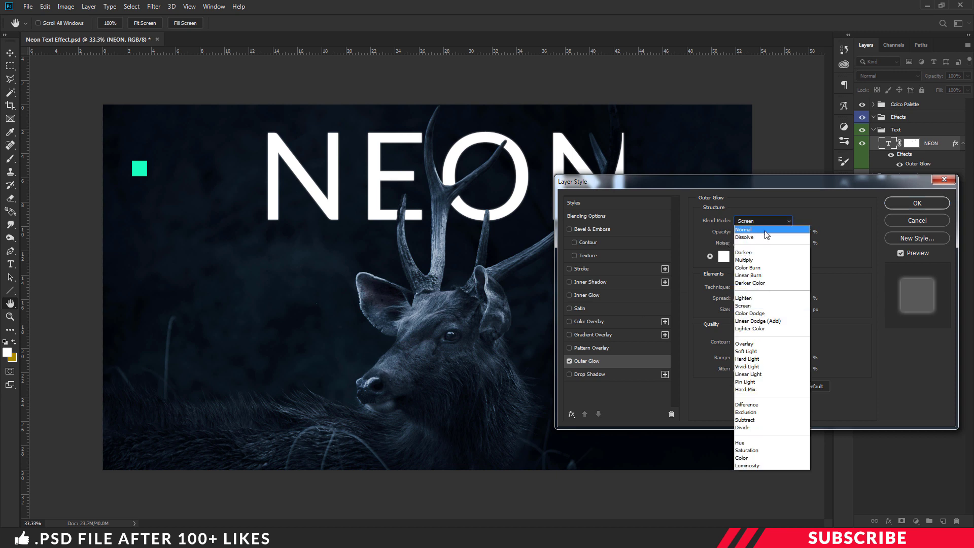
click(760, 230)
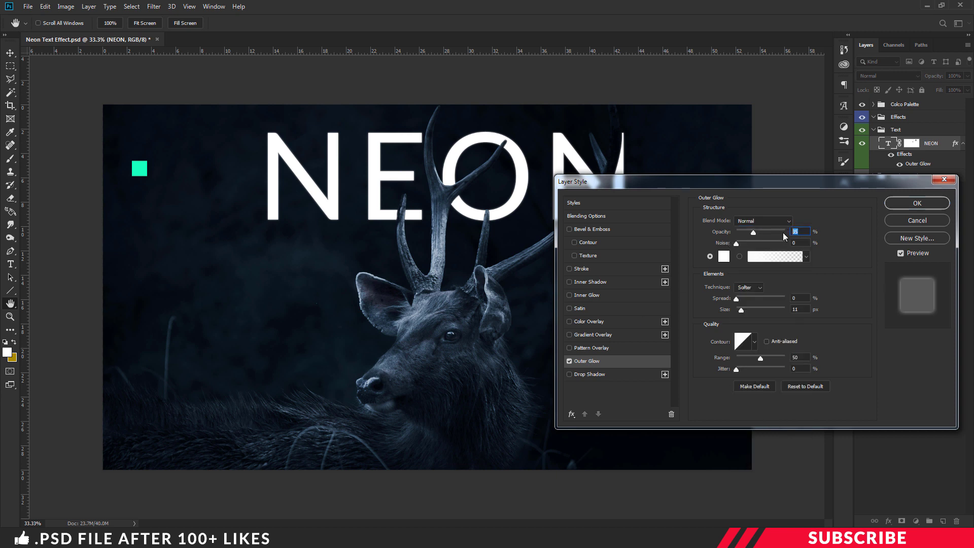
text(100)
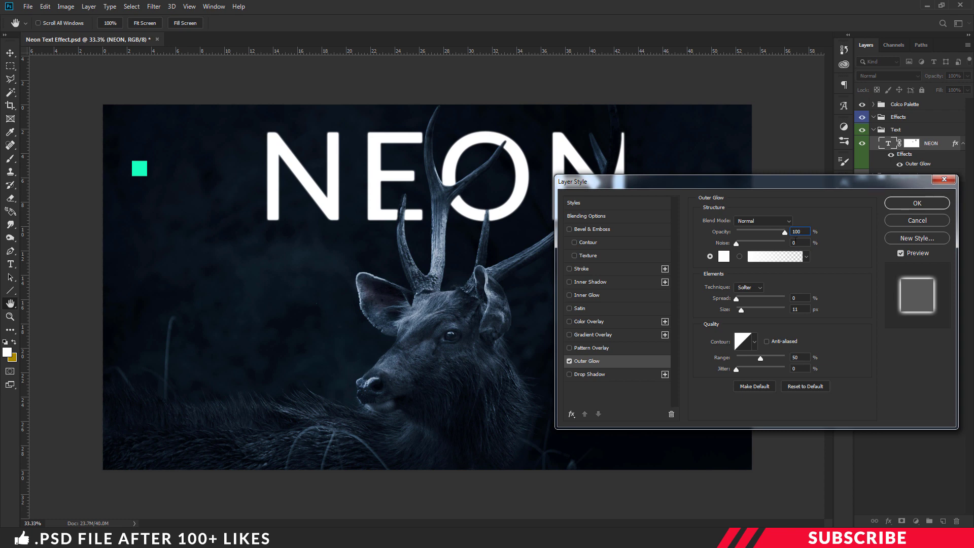
Step: Give the glow teal #15ffbe colour, spread 9 and size 6, then apply it
click(725, 257)
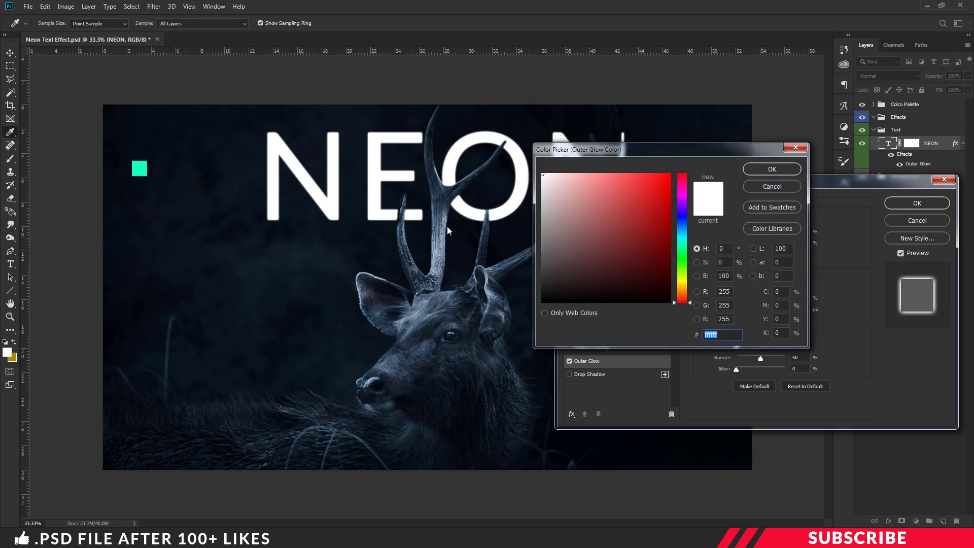
click(143, 170)
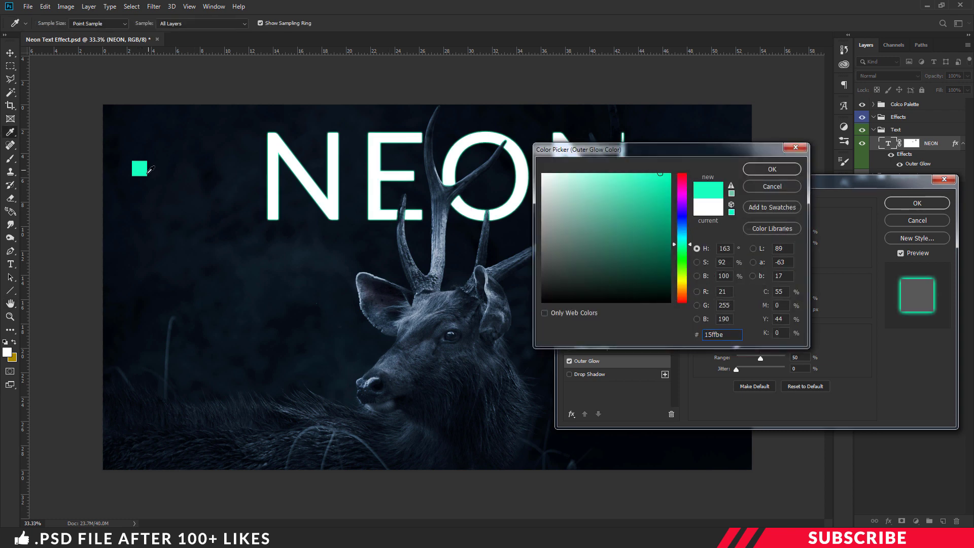
click(776, 169)
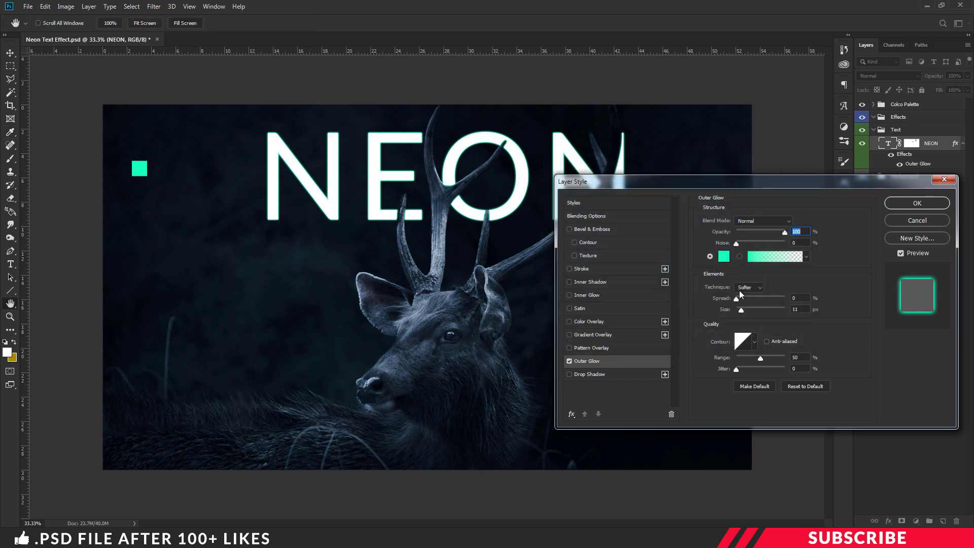
click(796, 297)
text(9)
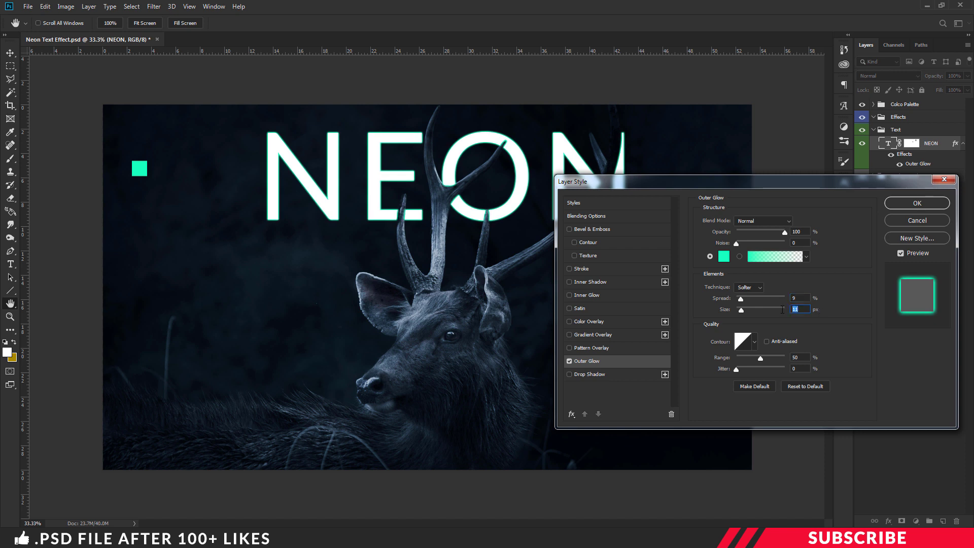
text(6)
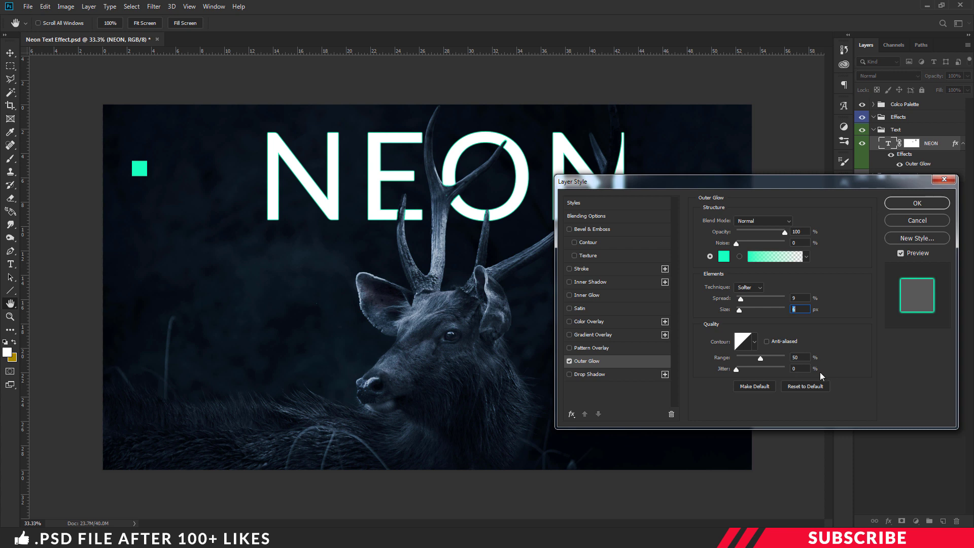
click(909, 203)
click(963, 143)
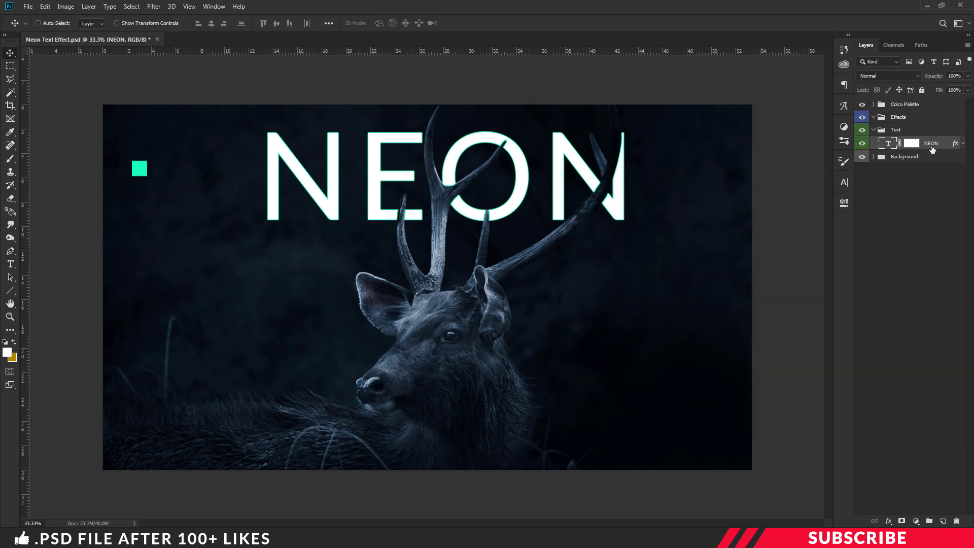
Step: Duplicate NEON, then set the original's outer glow to 85% opacity and 27 px size
key(ctrl)
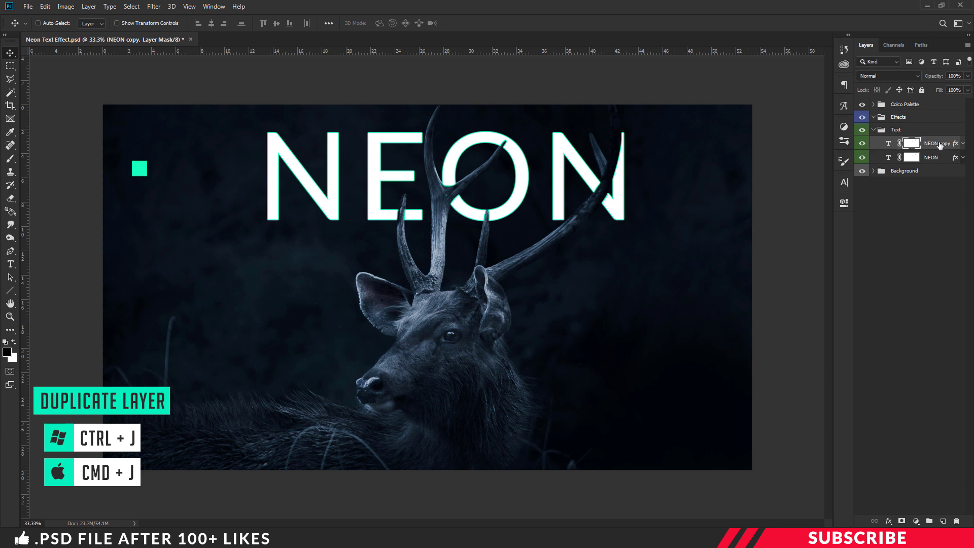
click(940, 159)
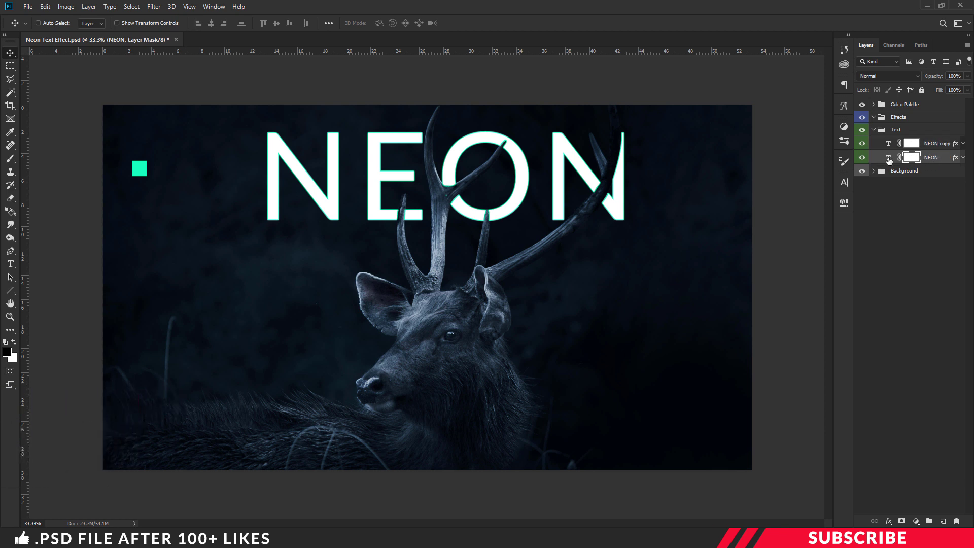
right_click(935, 160)
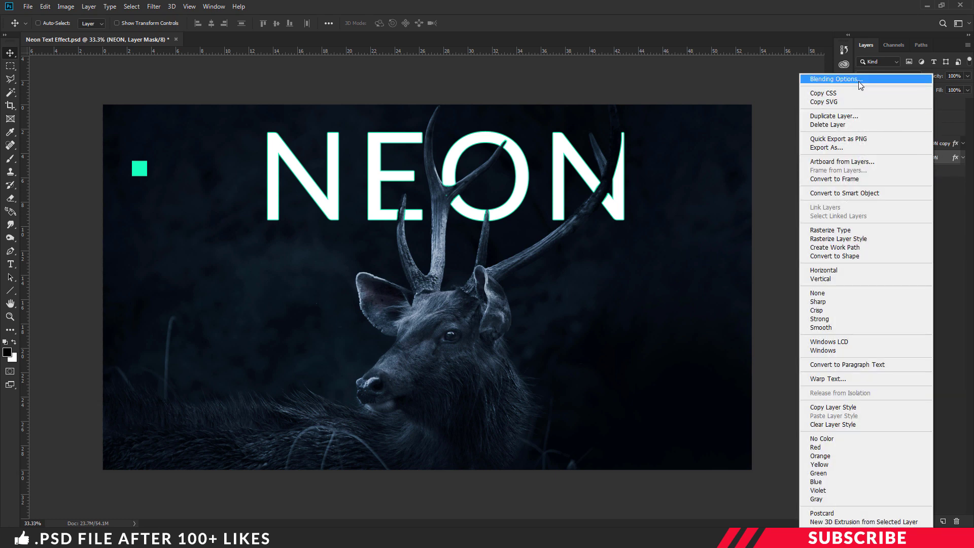
click(858, 81)
click(589, 361)
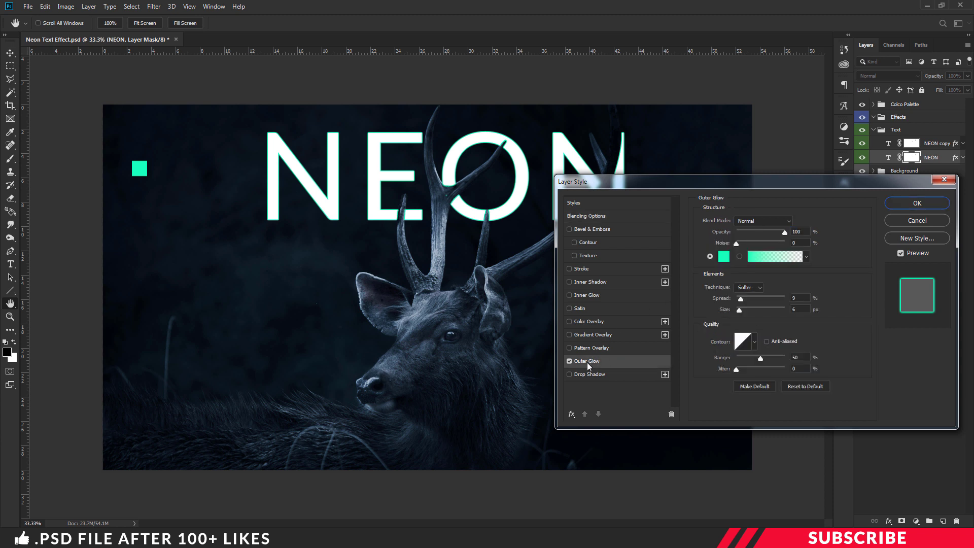
click(796, 231)
text(85)
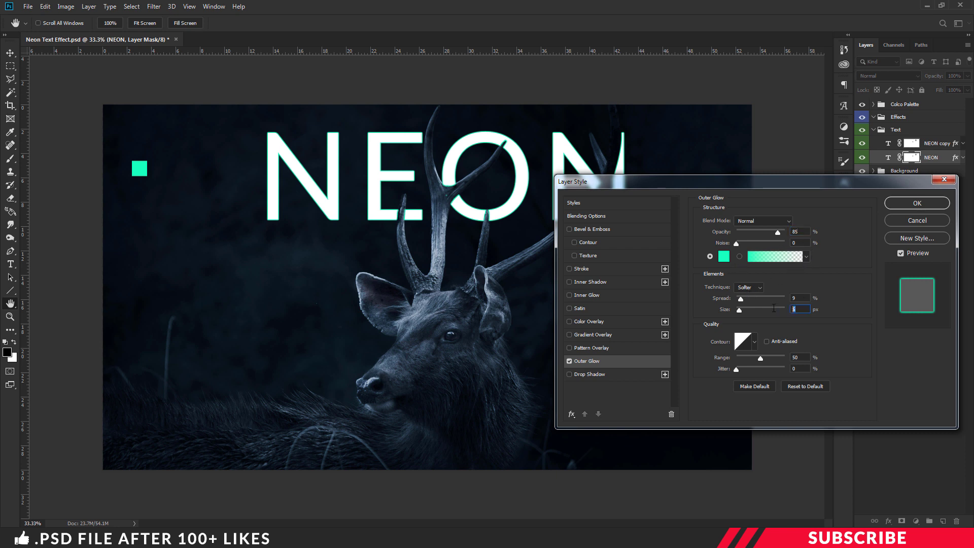
text(27)
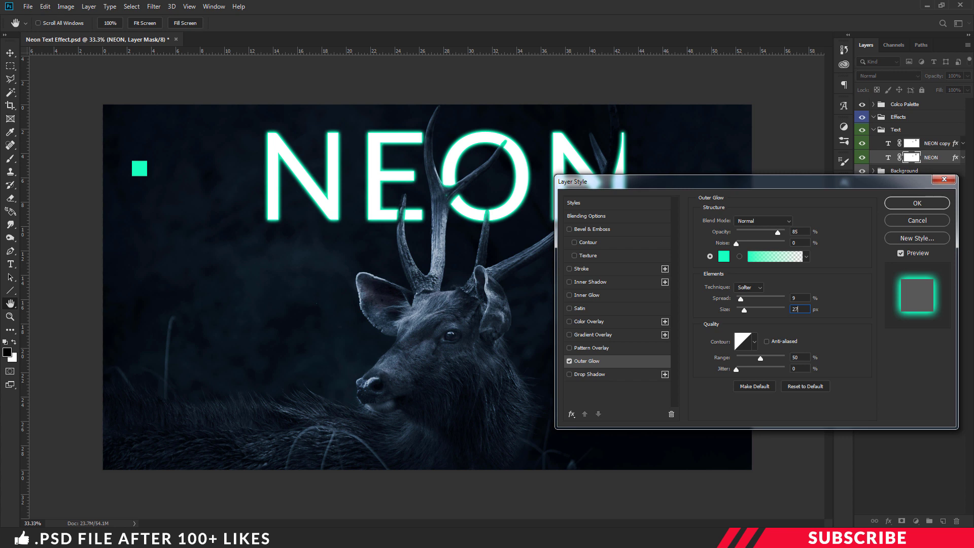
click(912, 201)
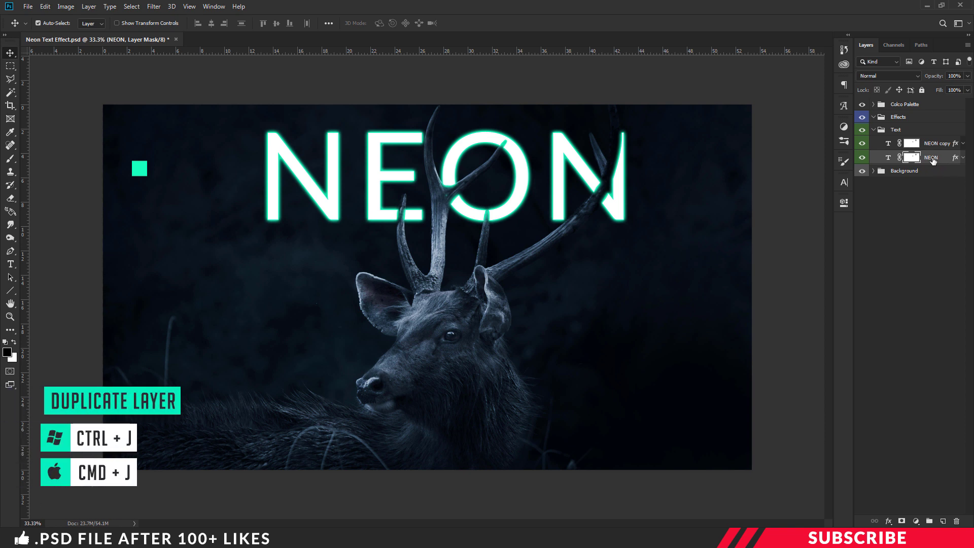
Step: Duplicate NEON again and widen the original's outer glow to 65% opacity, 95 px size
key(ctrl+j)
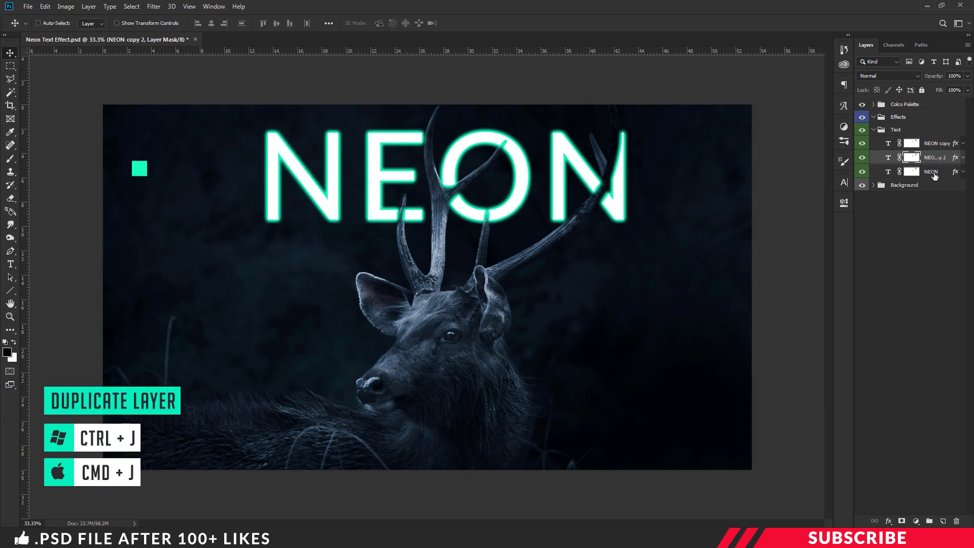
click(911, 172)
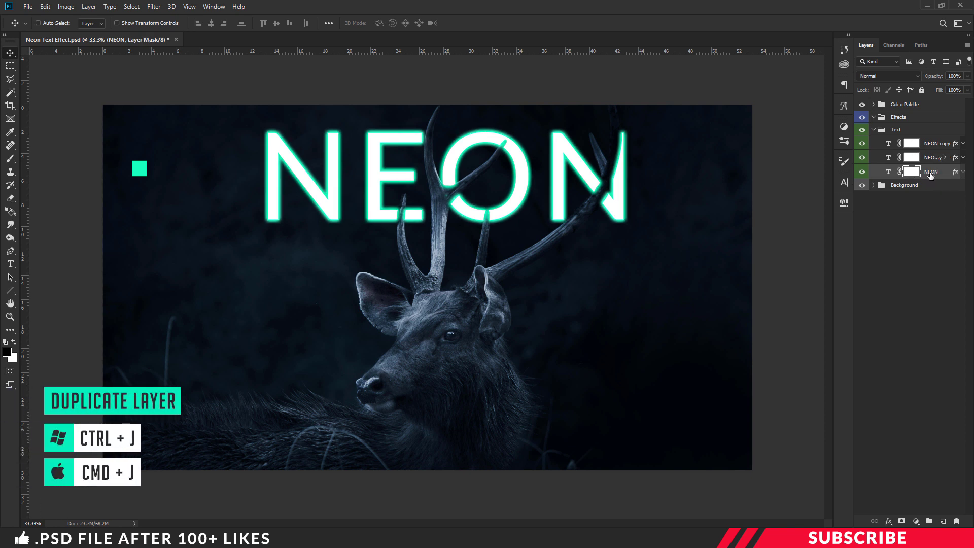
right_click(888, 174)
click(891, 177)
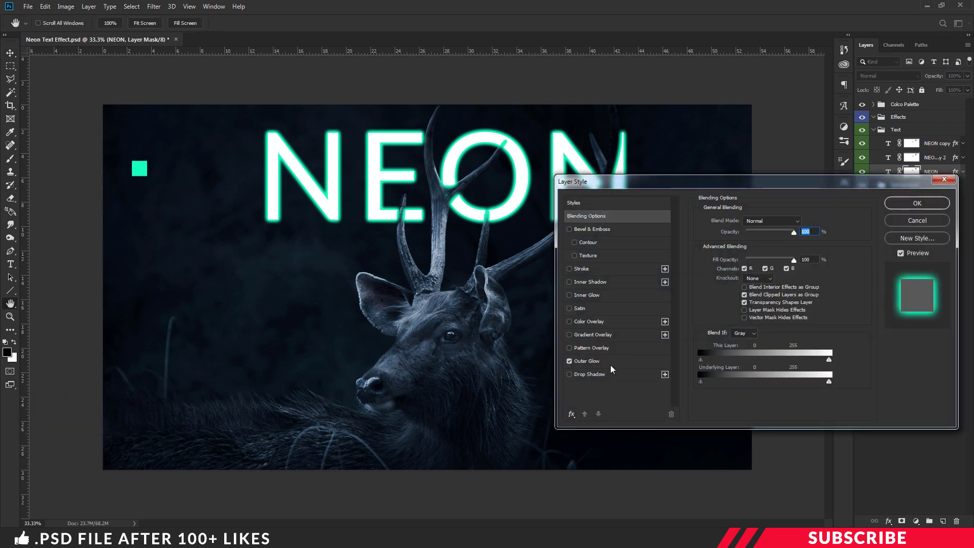
click(611, 364)
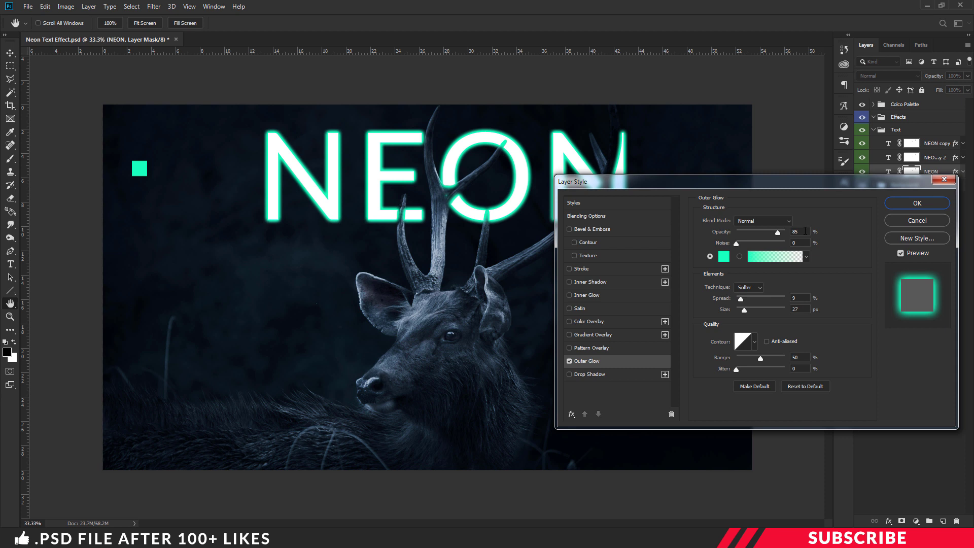
drag(805, 231, 772, 230)
text(65)
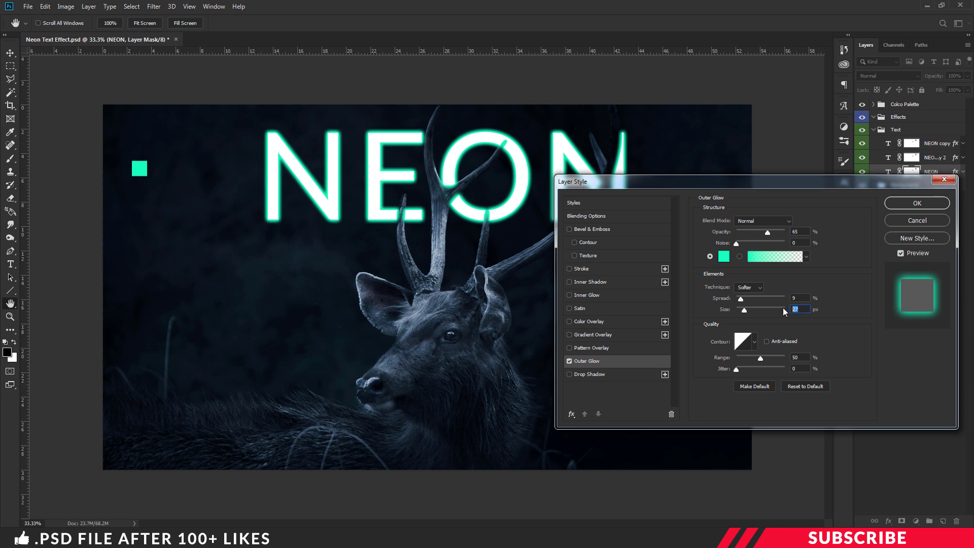
text(95)
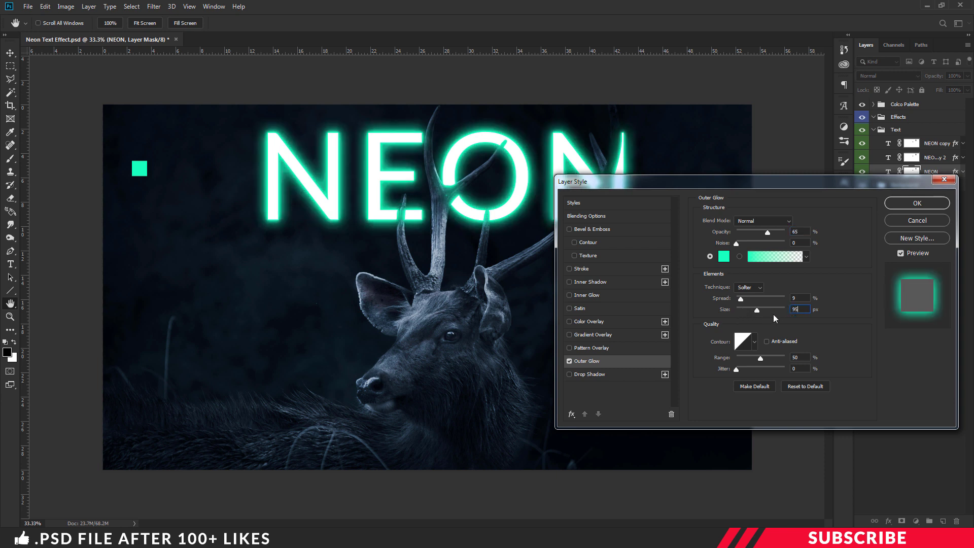
click(926, 205)
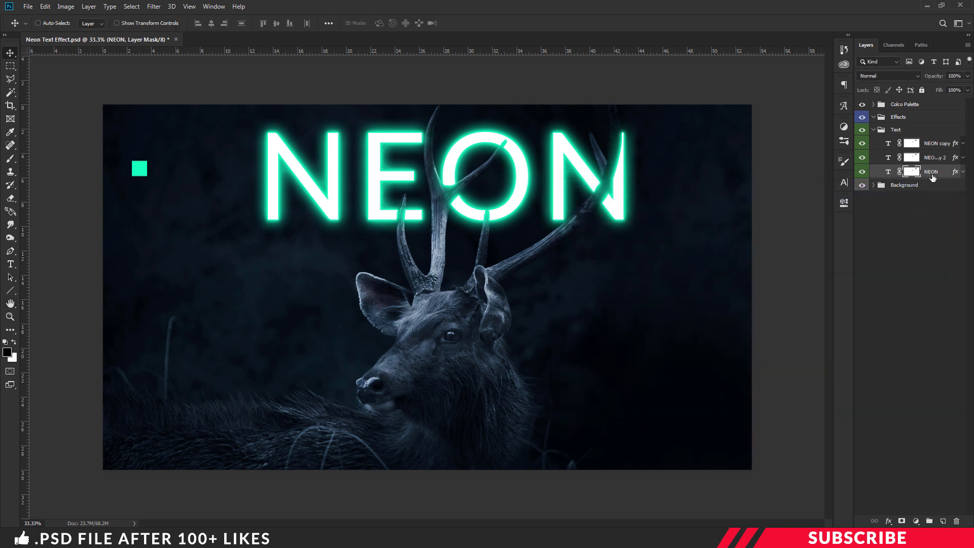
Step: Make another NEON copy and set the original's outer glow to 22% opacity, 163 px size
key(ctrl+j)
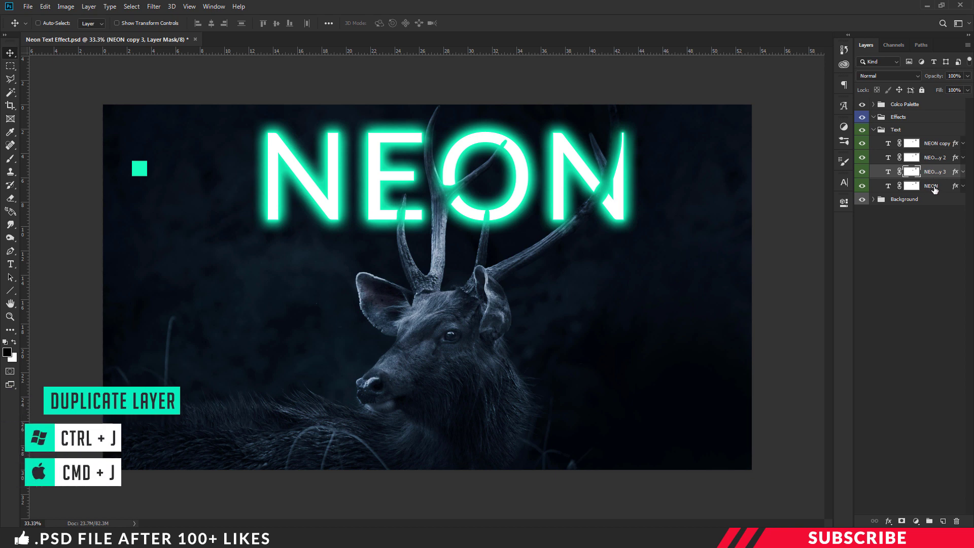
click(935, 190)
click(893, 187)
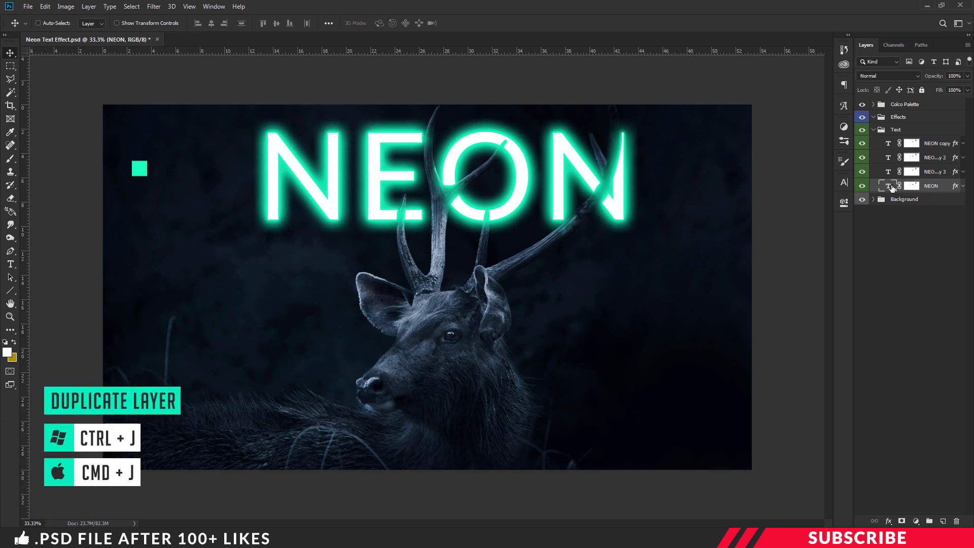
right_click(893, 188)
click(877, 193)
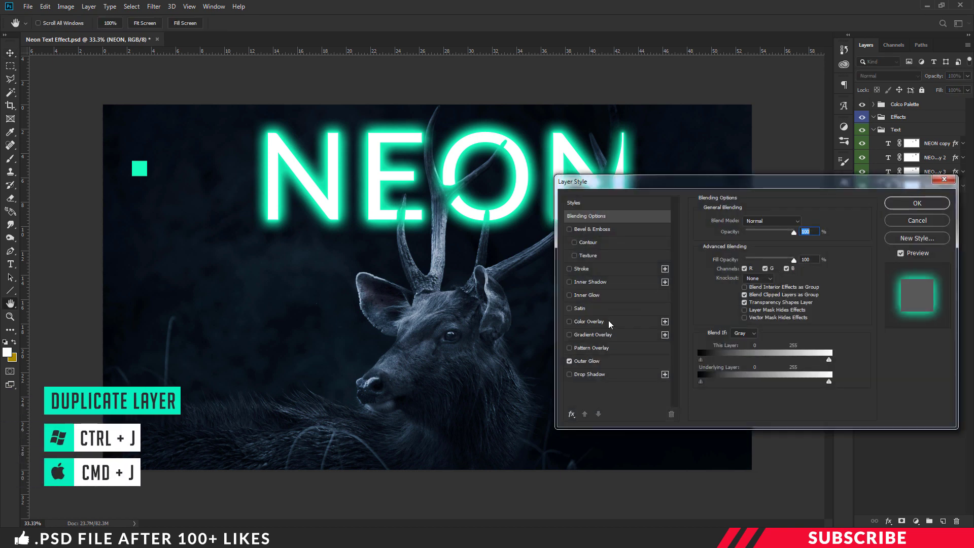
click(587, 361)
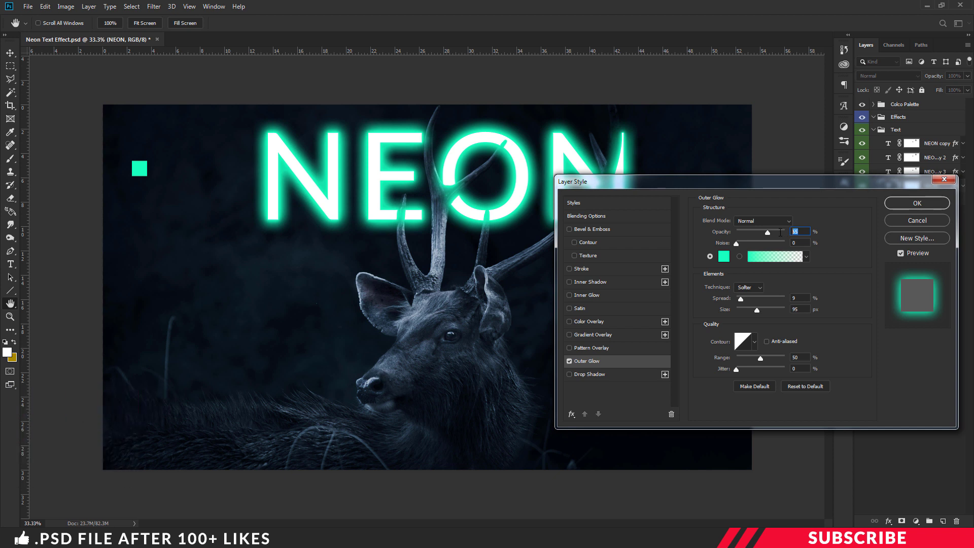
text(22)
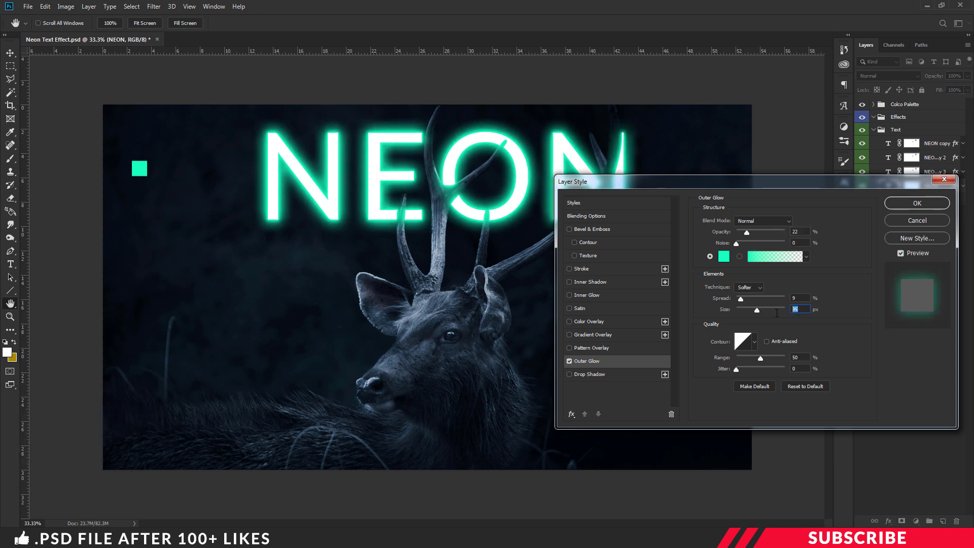
text(163)
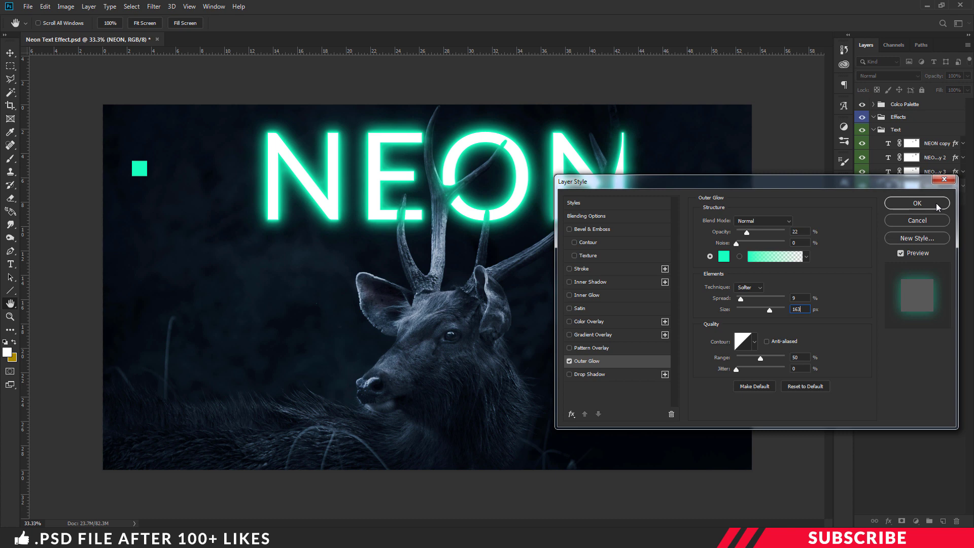
click(917, 202)
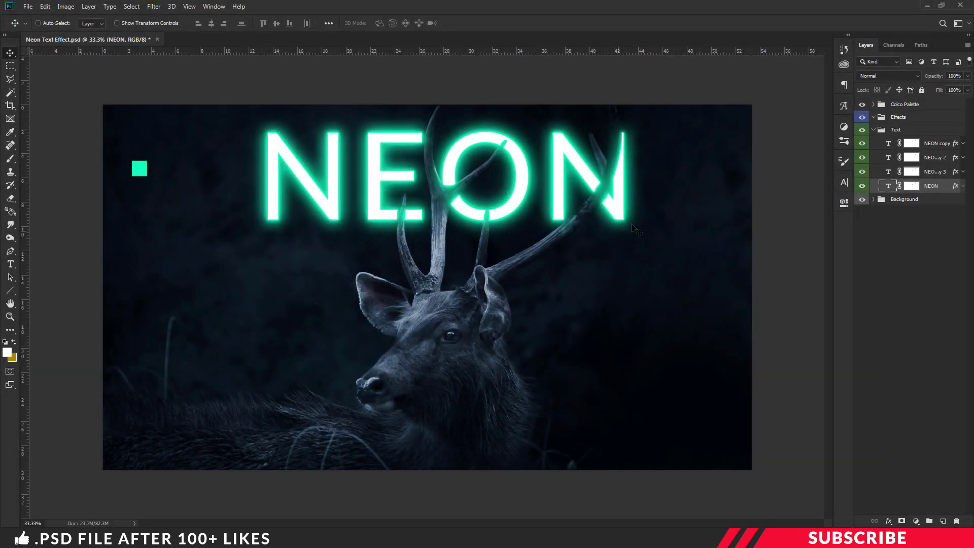
click(882, 130)
Step: Collapse the Text group and add a new Screen-blended layer inside the Effects group
click(873, 129)
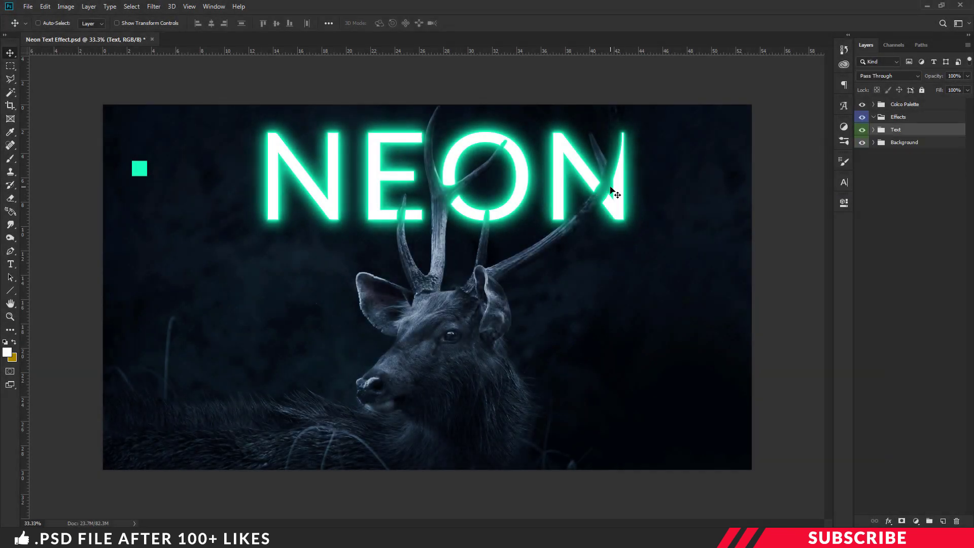
click(917, 120)
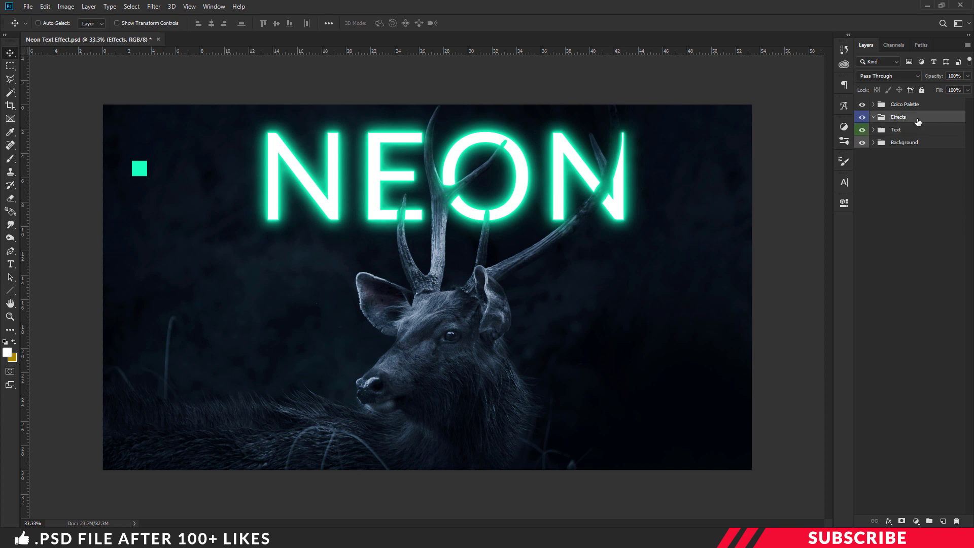
click(942, 522)
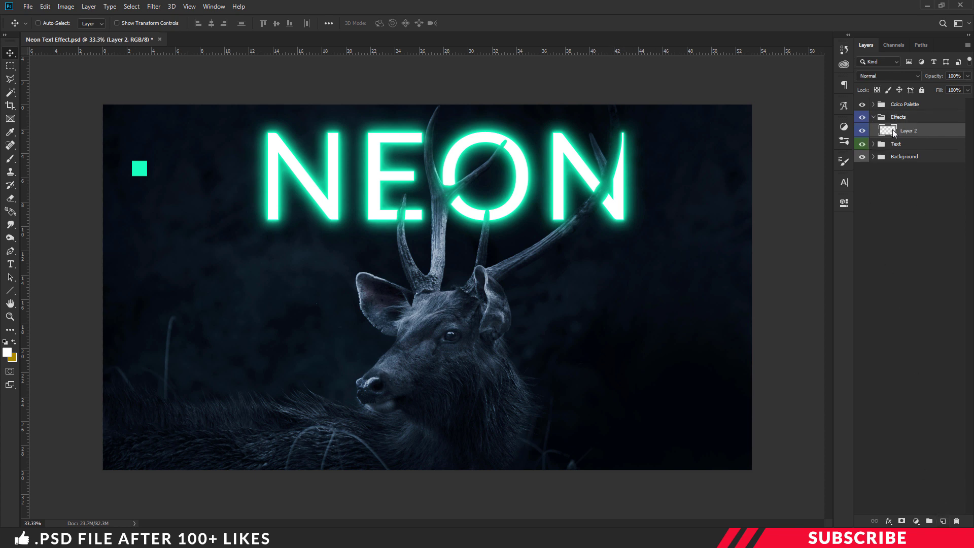
click(896, 76)
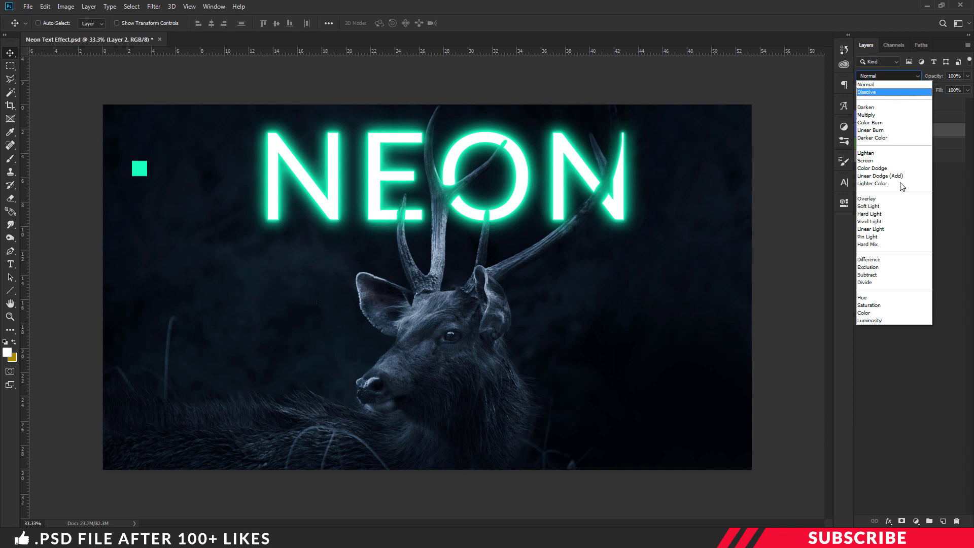
click(890, 161)
Step: Set a teal foreground and the Soft Round Pressure Opacity brush at 40% flow
click(7, 353)
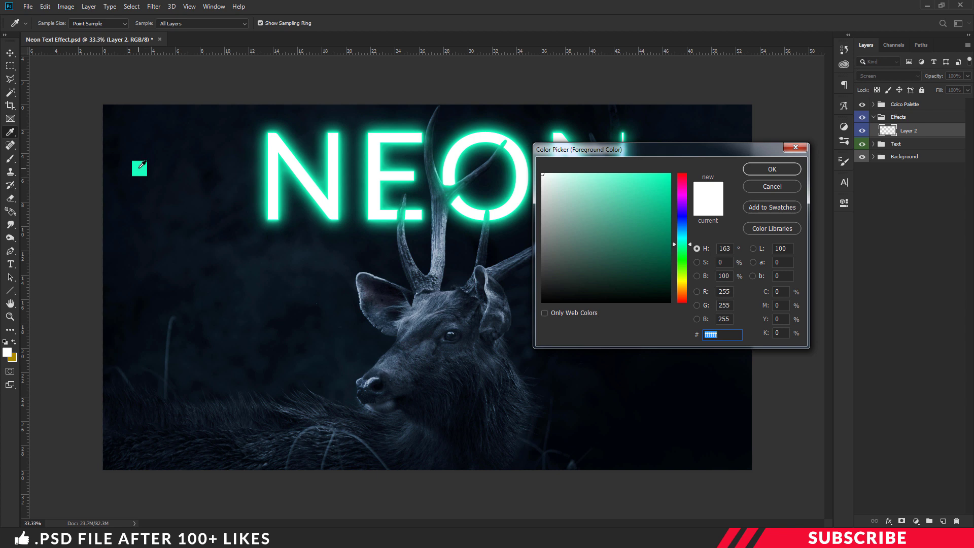
click(140, 167)
click(763, 171)
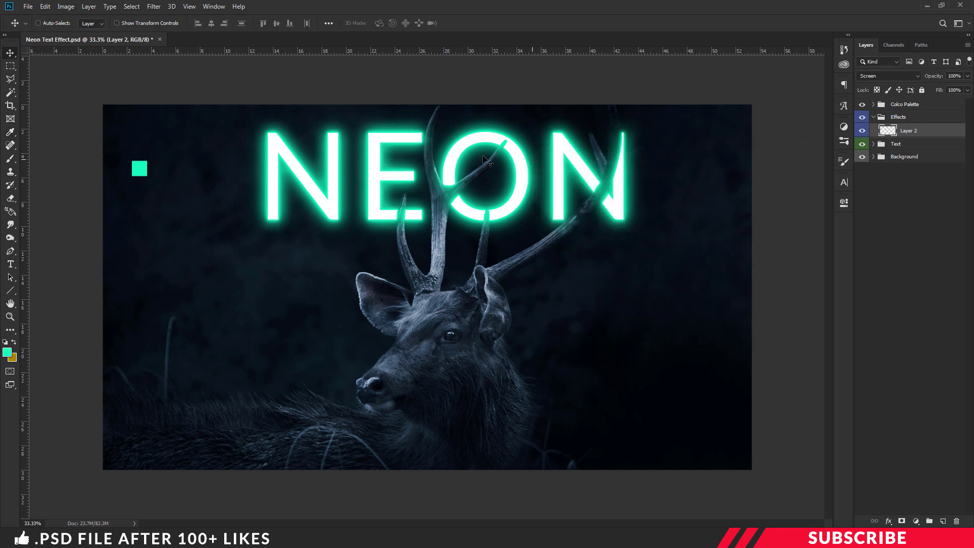
click(10, 158)
right_click(10, 159)
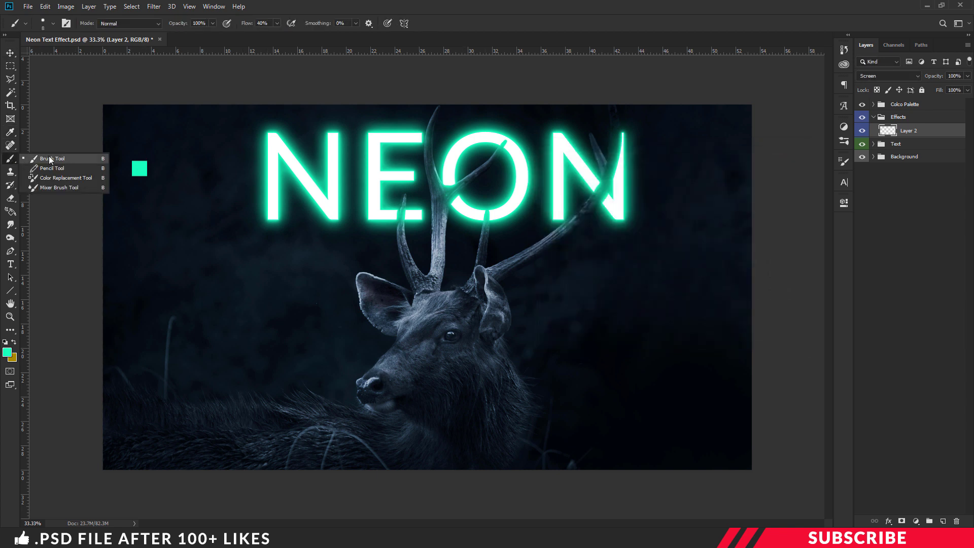
click(48, 23)
click(51, 189)
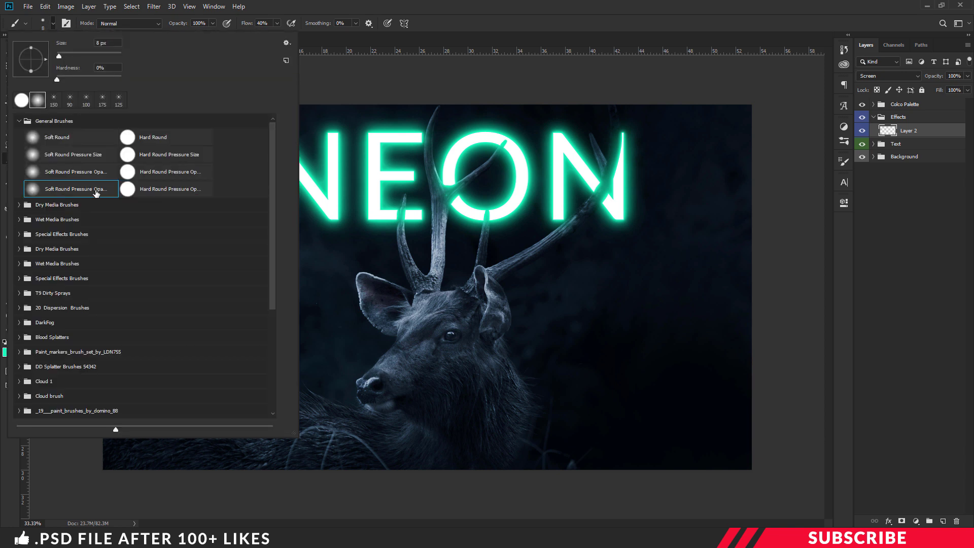
click(378, 20)
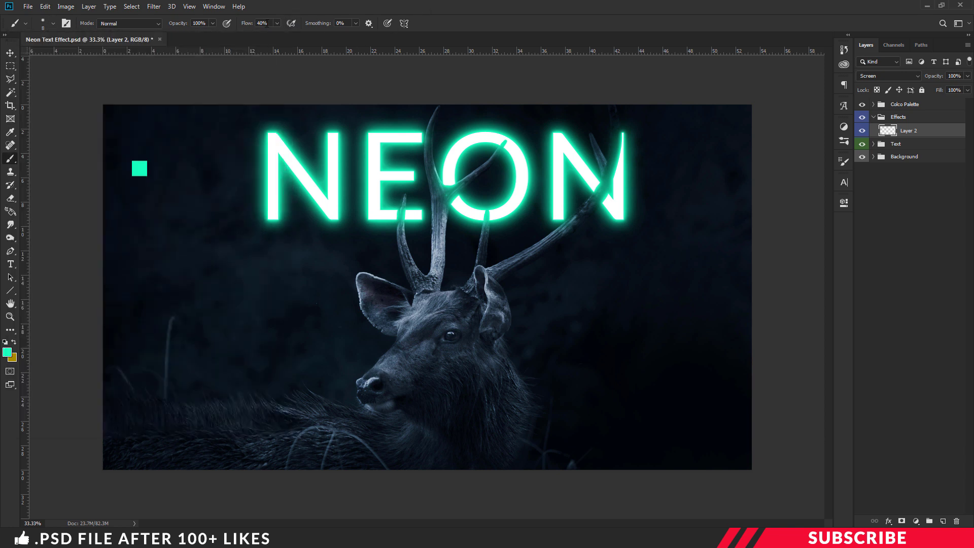
text(40)
key(Return)
Step: Hide the Colco Palette and paint a large soft teal glow over the deer and text
click(862, 104)
key(bracketright)
key(bracketright)
key(bracketright)
key(bracketright)
key(bracketright)
key(bracketright)
key(bracketright)
key(bracketright)
key(bracketright)
key(bracketright)
key(bracketright)
key(bracketright)
key(bracketright)
key(bracketright)
key(bracketright)
key(bracketright)
key(bracketright)
key(bracketright)
key(bracketright)
key(bracketright)
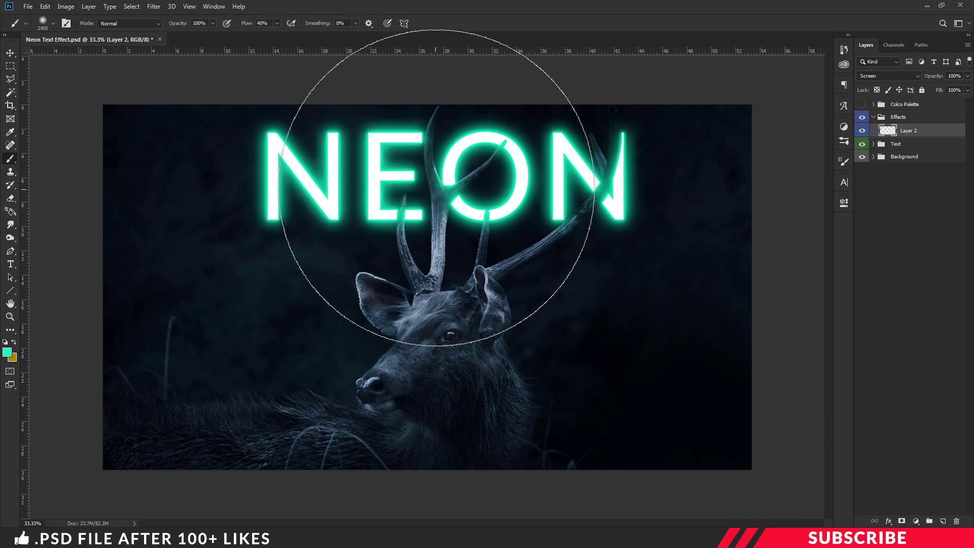
key(bracketright)
key(bracketright)
key(bracketright)
key(bracketright)
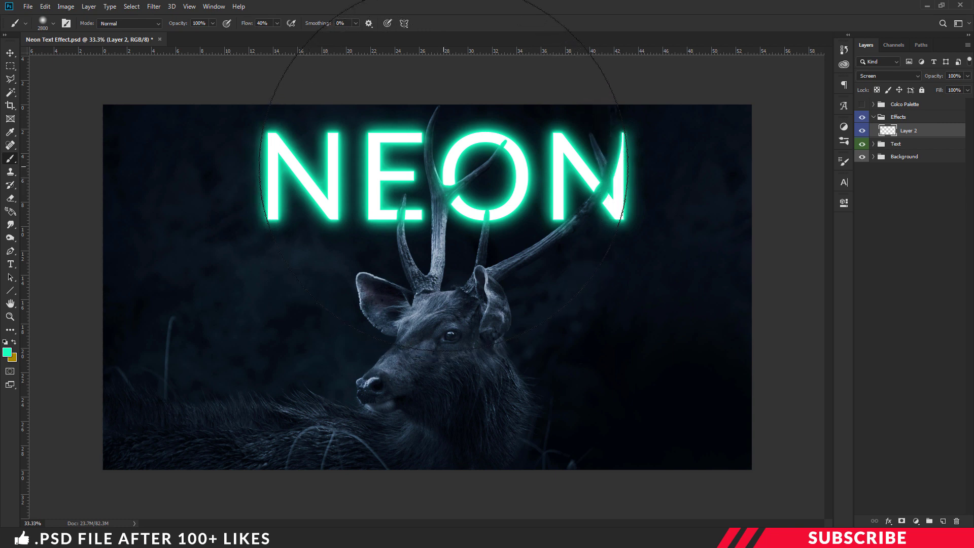
click(444, 165)
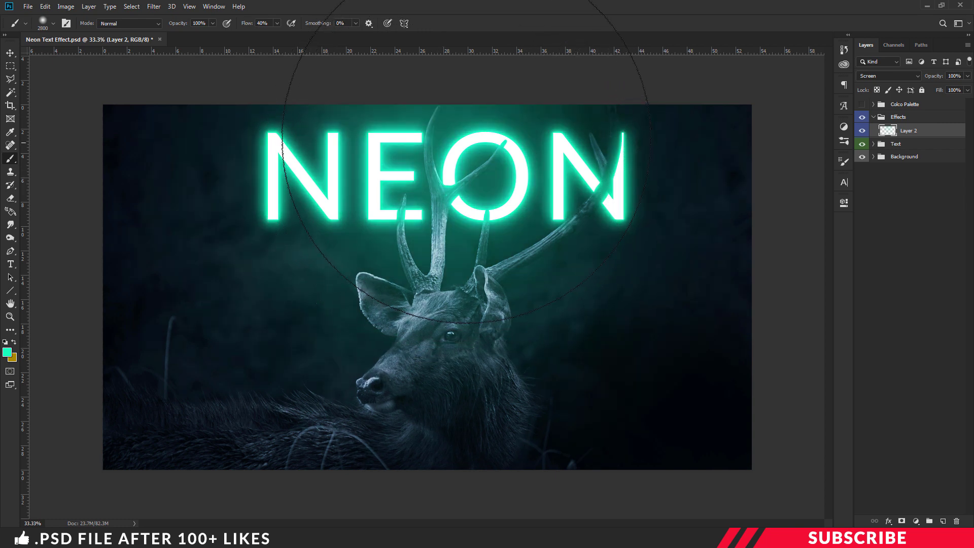
key(bracketleft)
key(bracketleft)
key(bracketleft)
key(bracketleft)
key(bracketleft)
key(bracketleft)
key(bracketleft)
key(bracketleft)
key(bracketleft)
key(bracketleft)
key(bracketleft)
key(bracketleft)
key(bracketleft)
key(bracketleft)
key(bracketleft)
key(bracketleft)
key(bracketleft)
key(bracketleft)
key(bracketleft)
key(bracketleft)
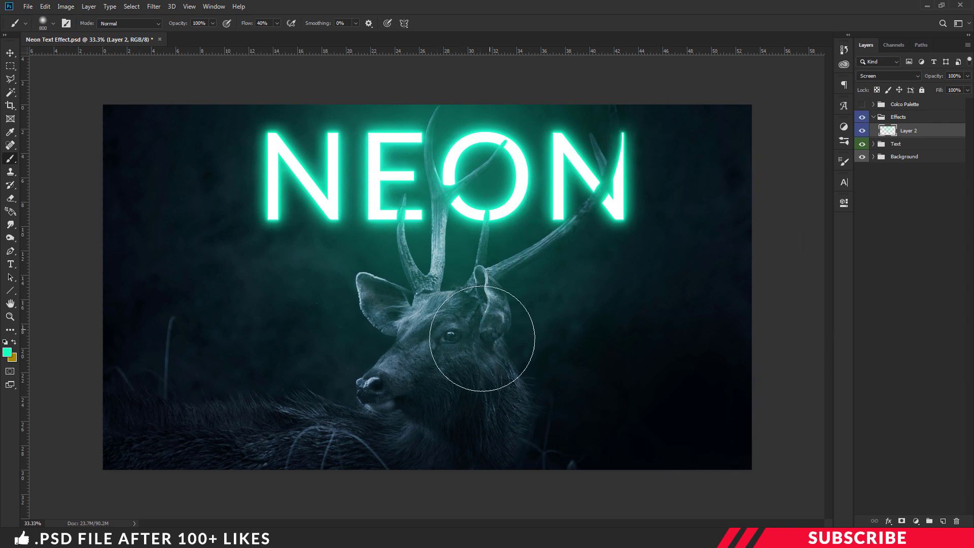
key(bracketleft)
key(v)
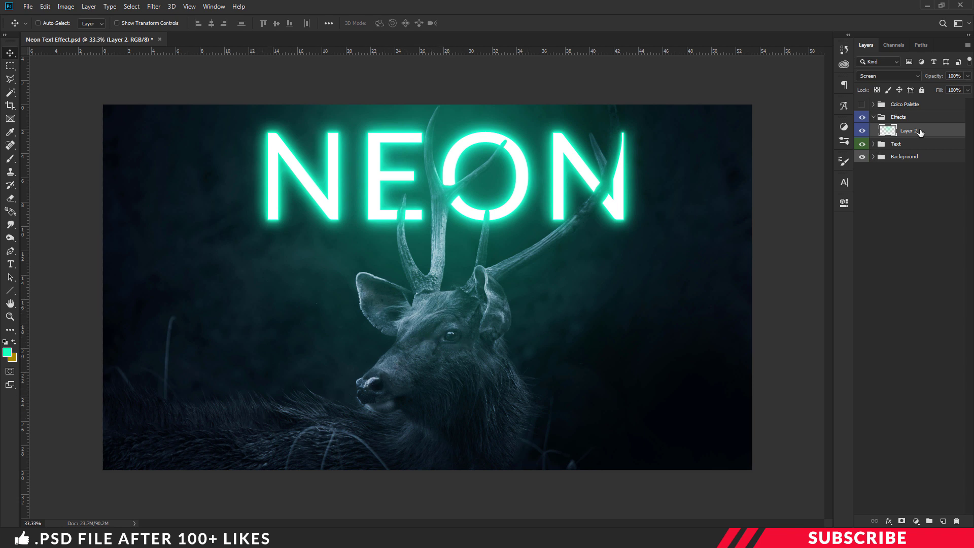
Step: Add a new layer in the Effects group, set it to Color blend mode, and choose cyan
click(943, 522)
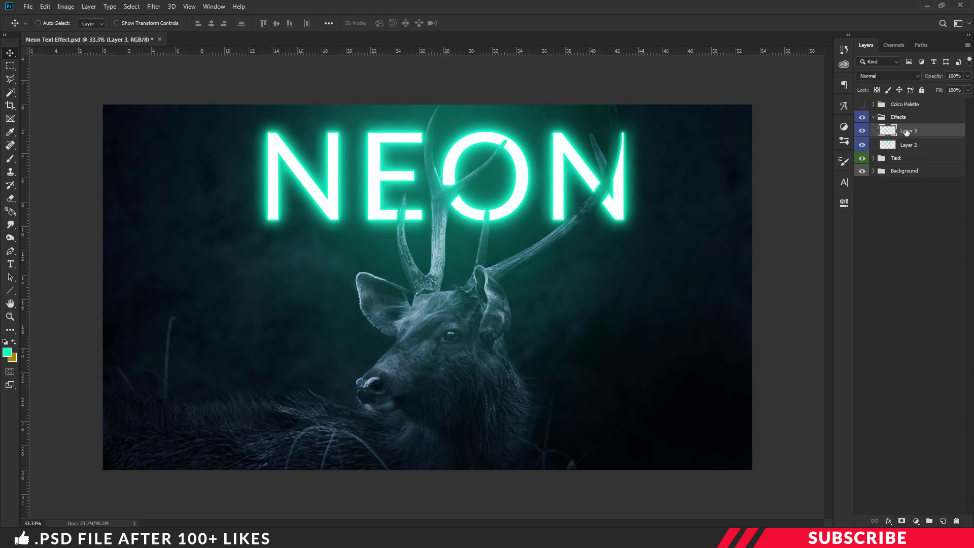
click(908, 75)
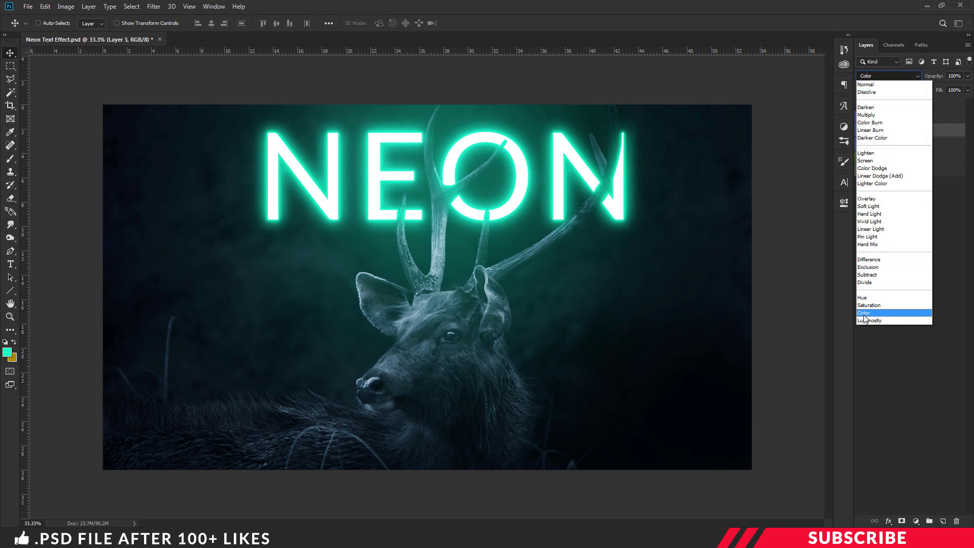
click(888, 313)
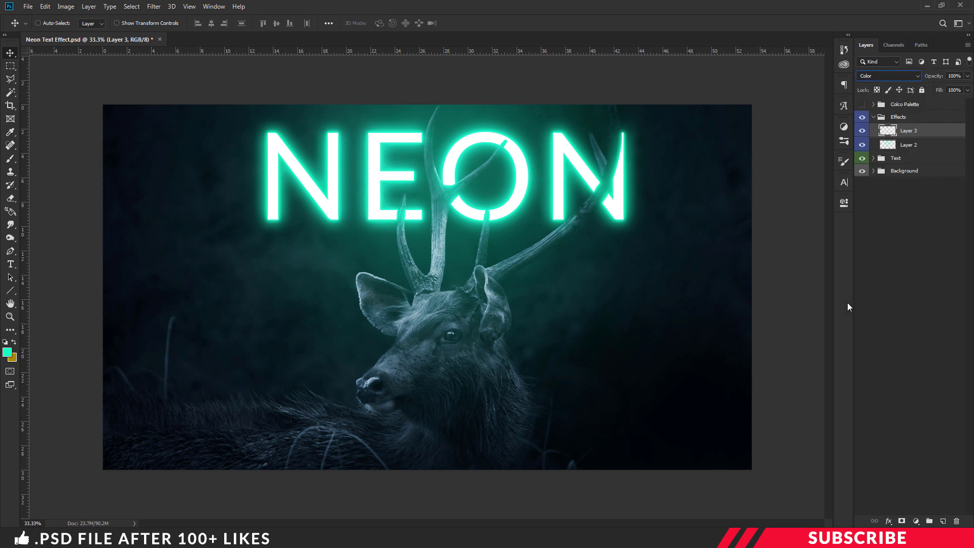
click(6, 353)
click(772, 169)
Step: Set up the standard soft brush with 60% flow
click(10, 158)
right_click(14, 158)
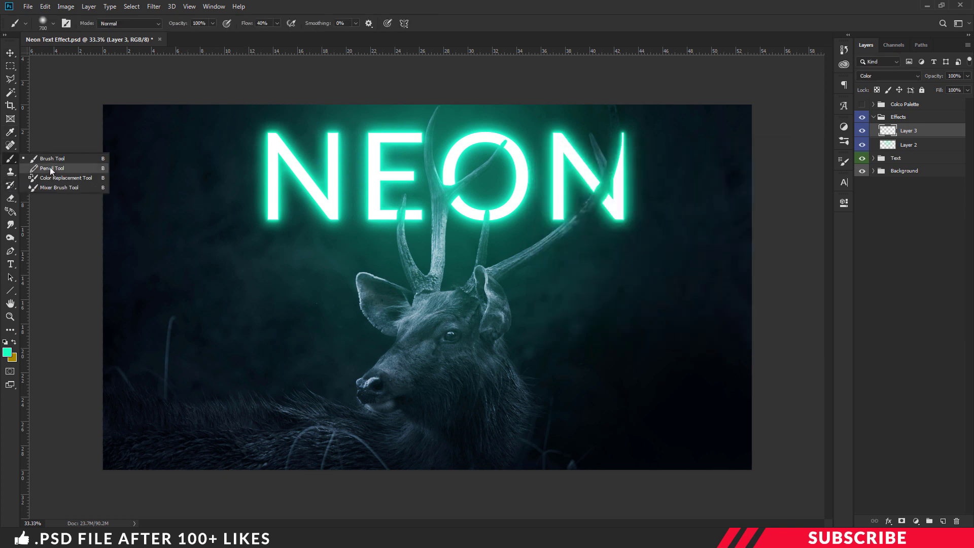
click(49, 159)
click(51, 21)
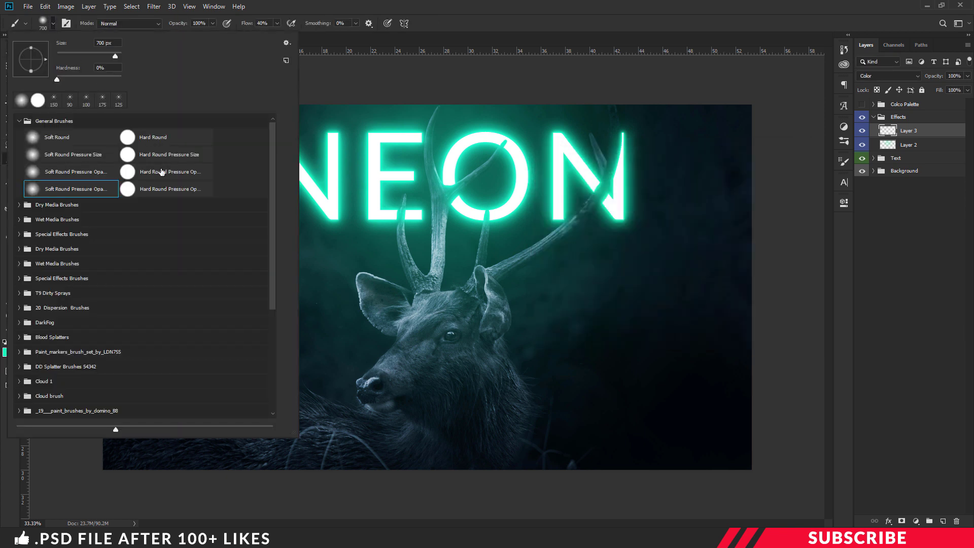
click(484, 21)
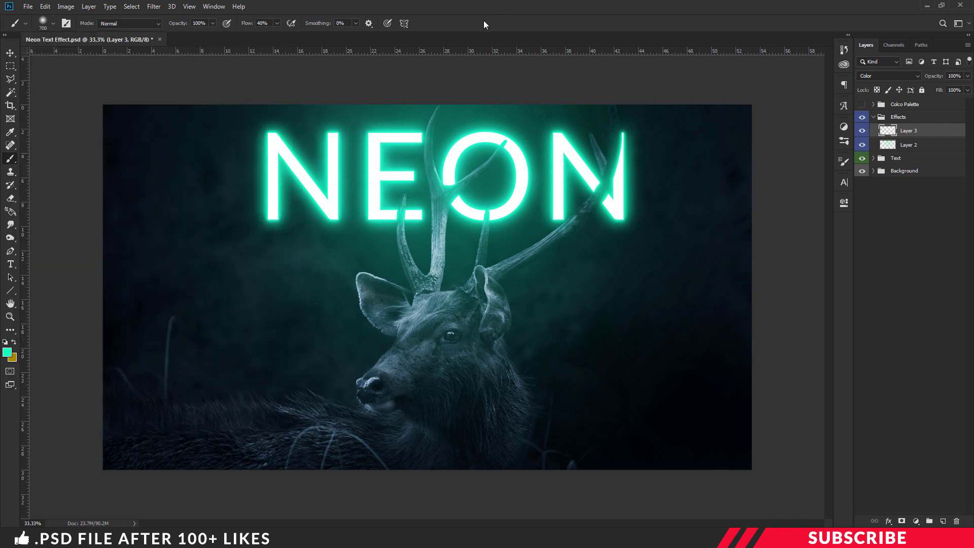
click(277, 24)
drag(288, 35, 288, 35)
text(60)
key(Return)
Step: Paint cyan over the deer's forehead, face, body, antlers and neck with a 1200 px brush
drag(429, 305, 411, 296)
mouse_move(385, 337)
mouse_down()
mouse_move(287, 383)
mouse_move(281, 399)
mouse_move(324, 417)
mouse_move(466, 376)
mouse_move(497, 327)
mouse_move(484, 289)
mouse_move(486, 309)
mouse_up()
mouse_move(371, 395)
mouse_down()
mouse_move(323, 411)
mouse_move(332, 426)
mouse_move(207, 406)
mouse_up()
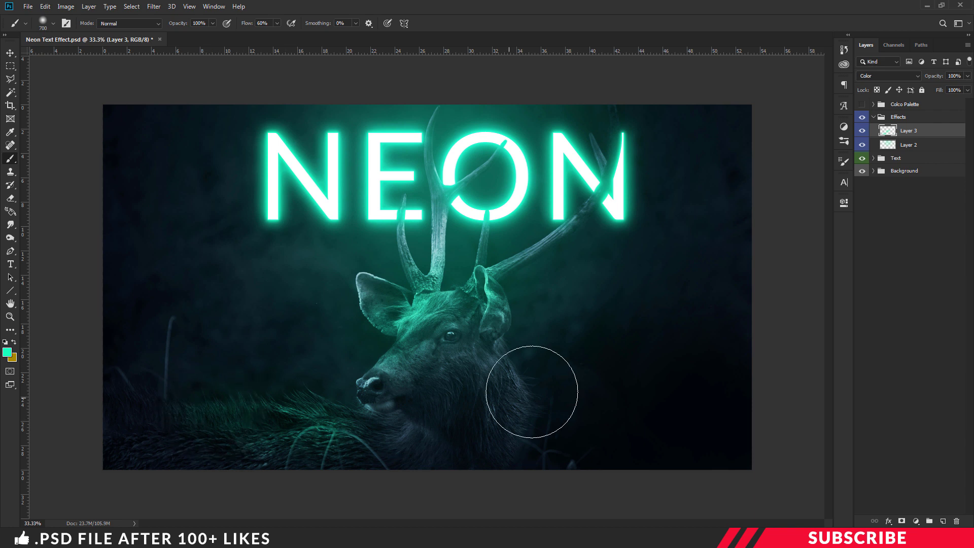
key(bracketright)
key(bracketright)
key(bracketright)
key(bracketright)
key(bracketright)
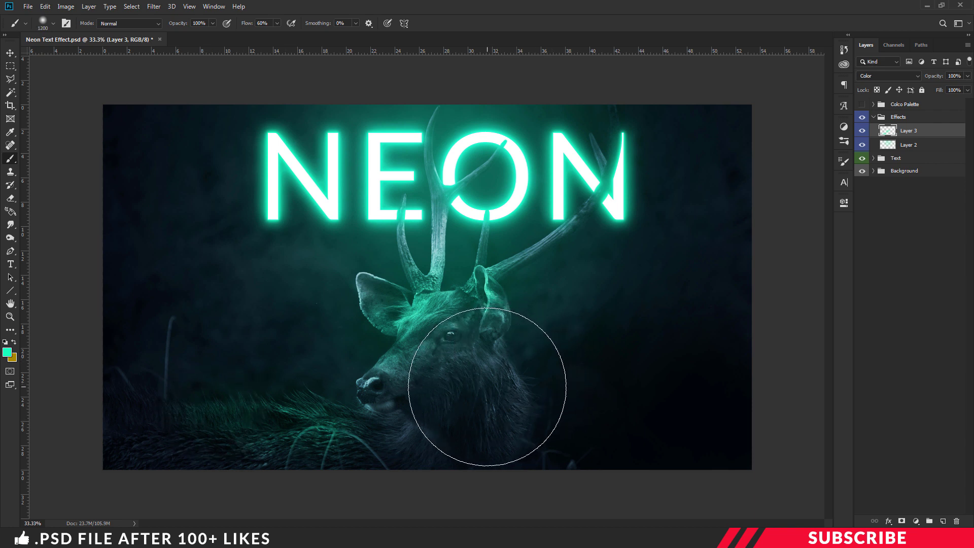
mouse_move(492, 361)
mouse_down()
mouse_move(538, 229)
mouse_move(502, 168)
mouse_up()
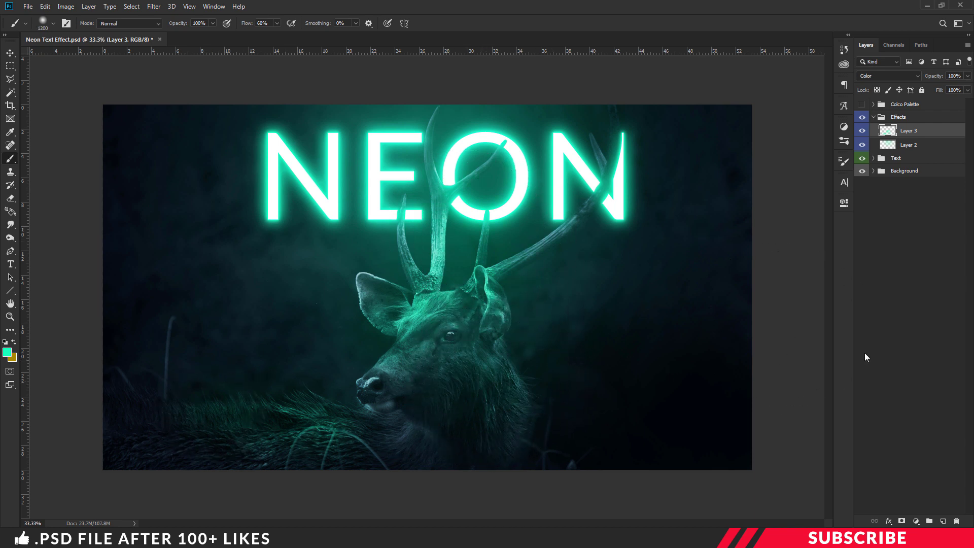
drag(348, 370, 446, 380)
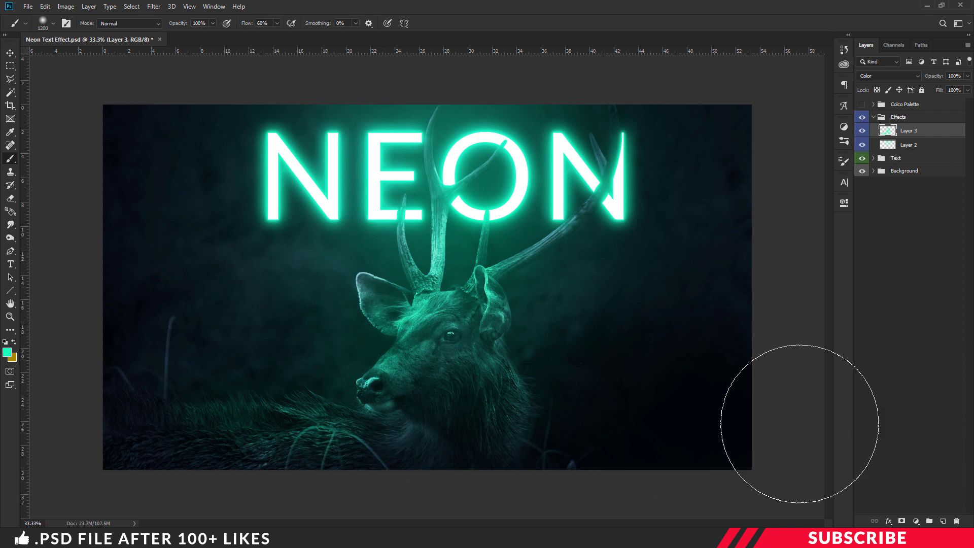
Step: Collapse the Effects group and expand the Background group
click(10, 53)
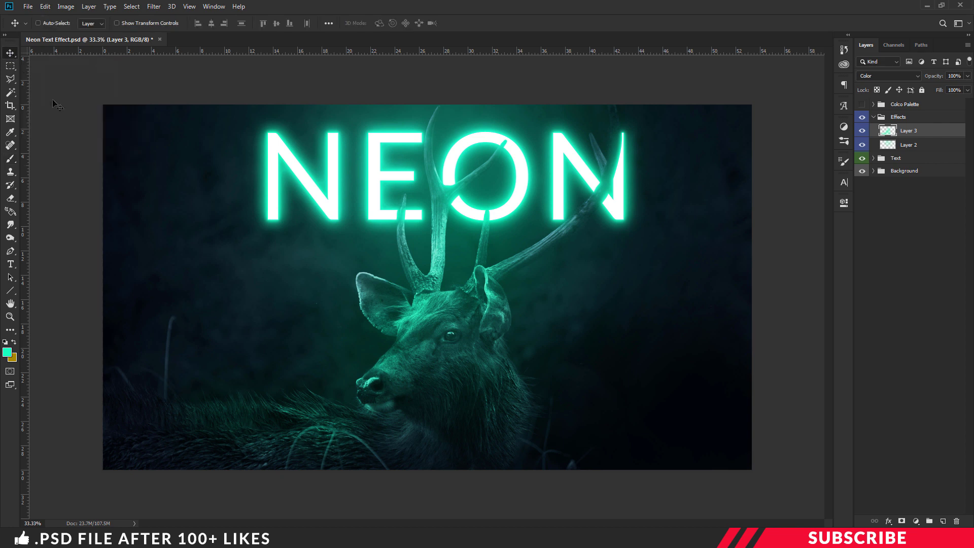
click(873, 117)
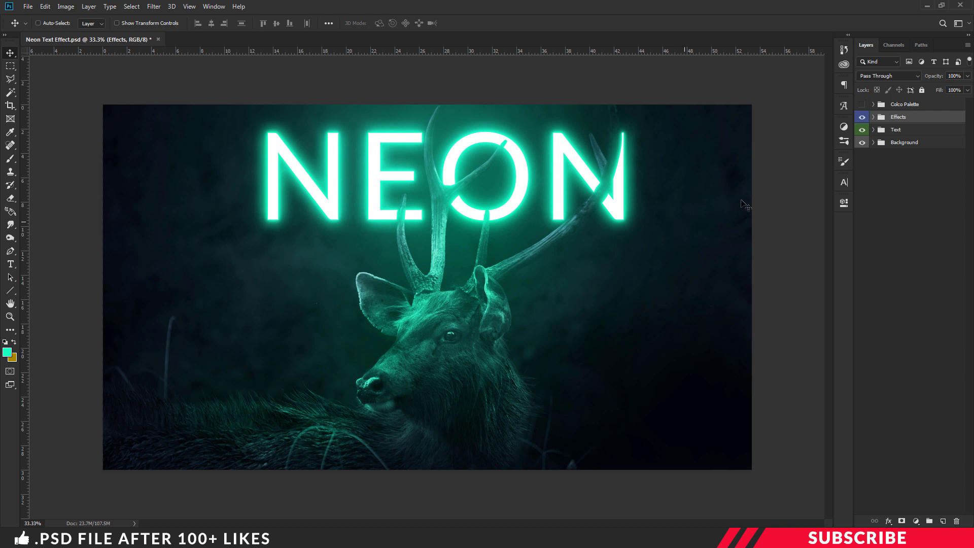
click(874, 142)
Step: Add a new layer above Layer 1 and set the foreground colour to near-black
click(907, 156)
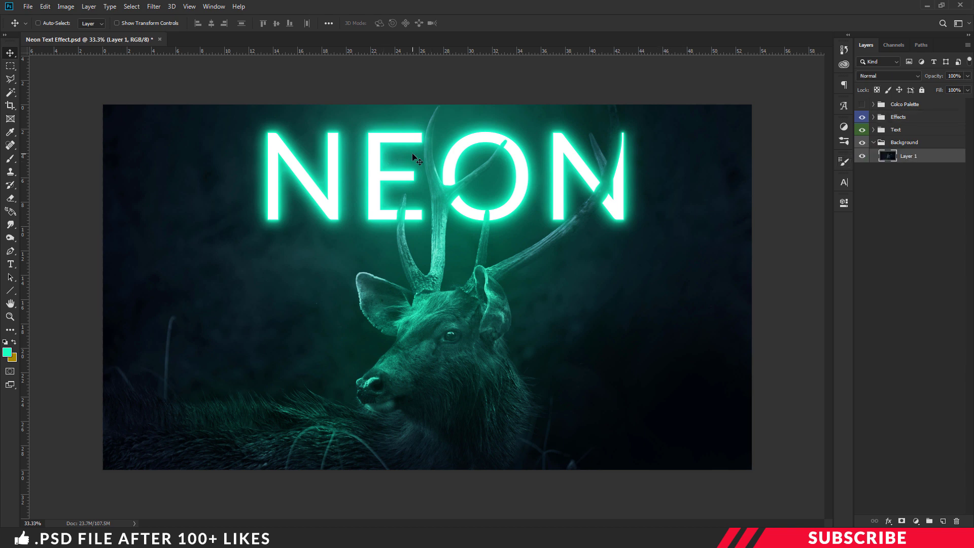
click(943, 521)
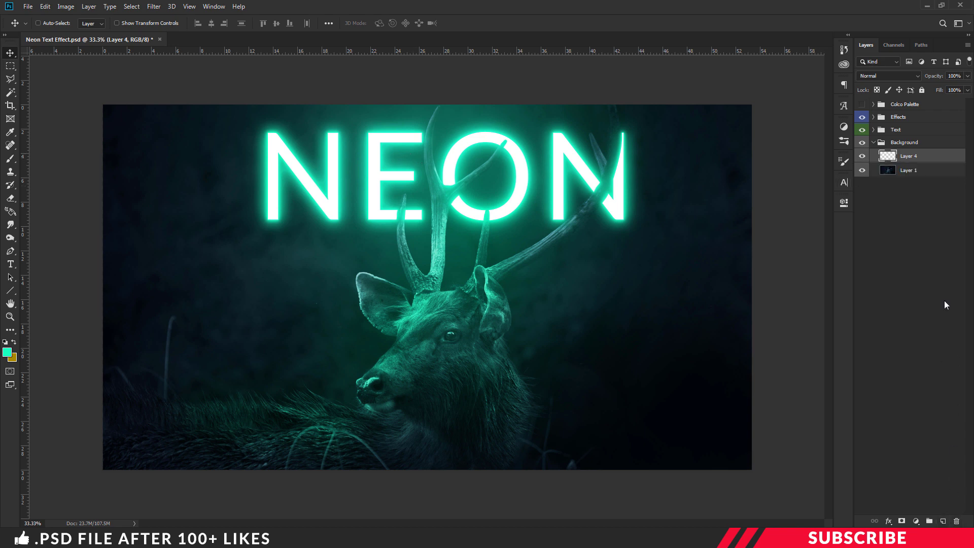
click(8, 351)
click(514, 313)
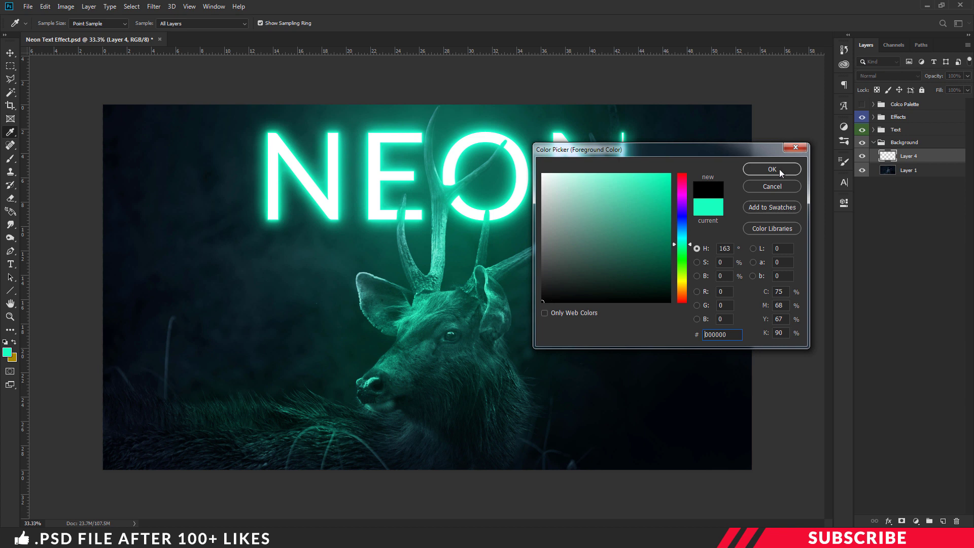
click(779, 169)
key(v)
Step: Draw a 15 px horizontal line across the upper part of the image with the Line Tool
click(10, 291)
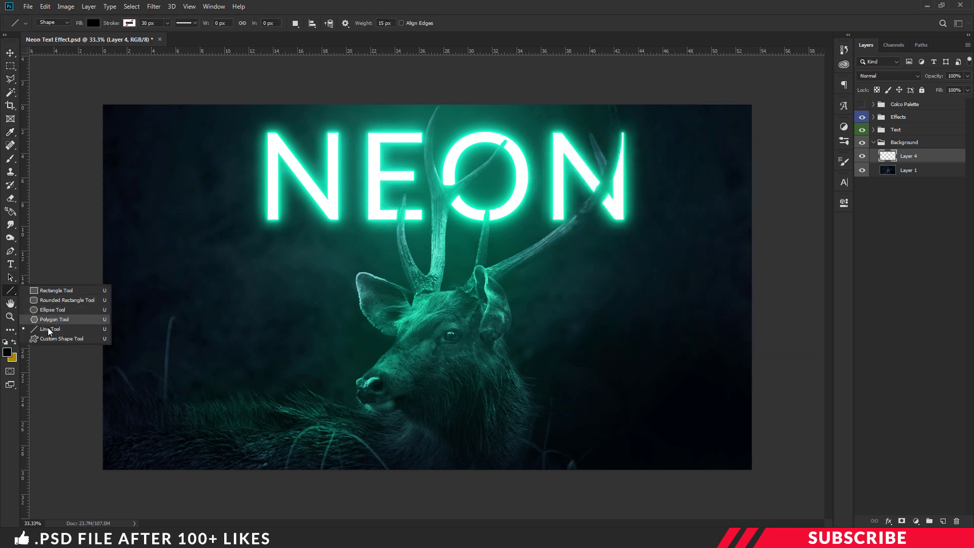
click(65, 330)
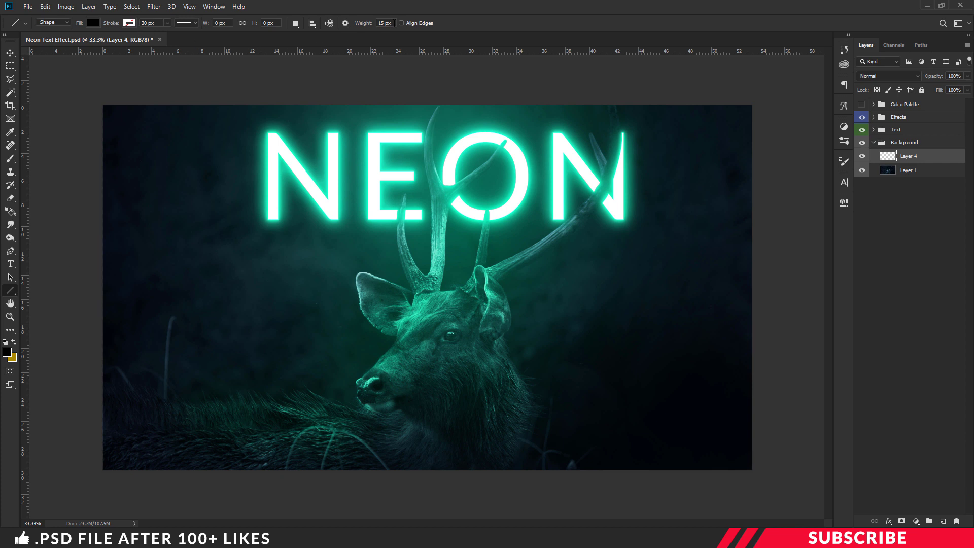
click(394, 22)
text(1)
drag(89, 153, 784, 173)
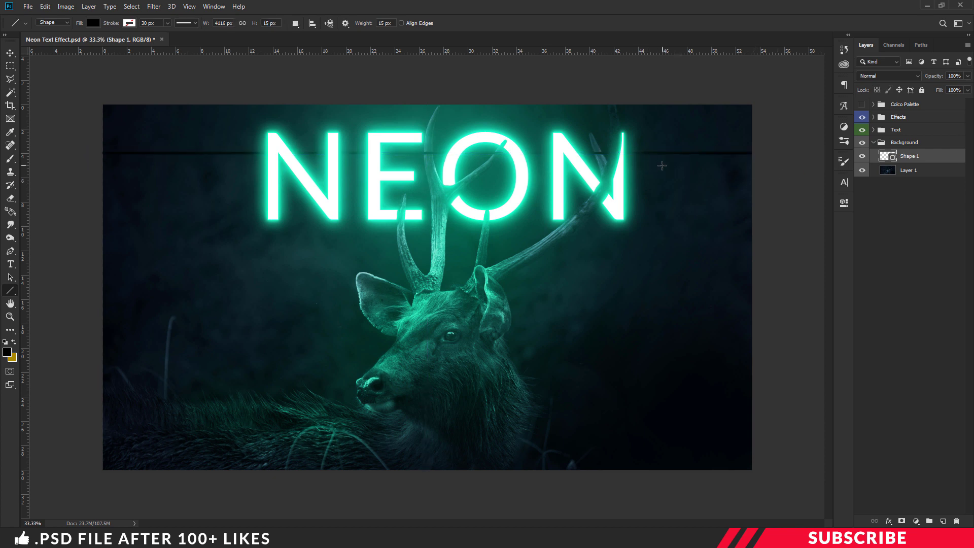
Step: Duplicate the Shape 1 line with Ctrl+J and move the copy down across the text
key(v)
key(ctrl)
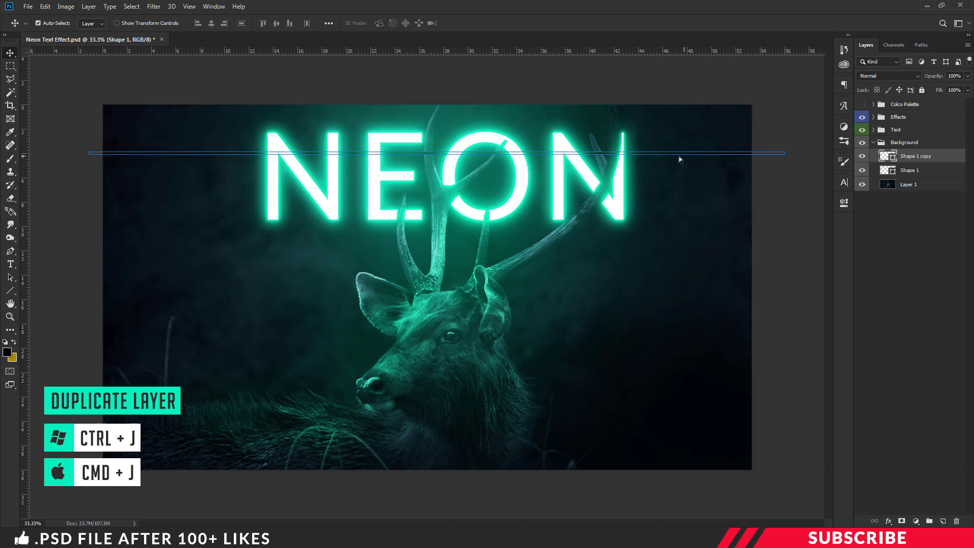
key(ctrl+j)
drag(637, 159, 637, 198)
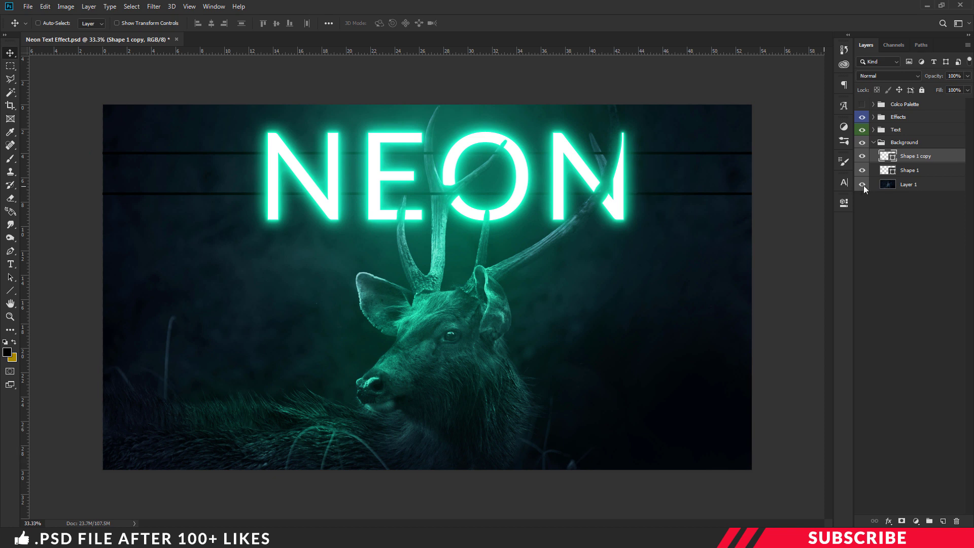
Step: Nudge both line layers down together, then zoom in and select only Shape 1 copy
shift+click(908, 171)
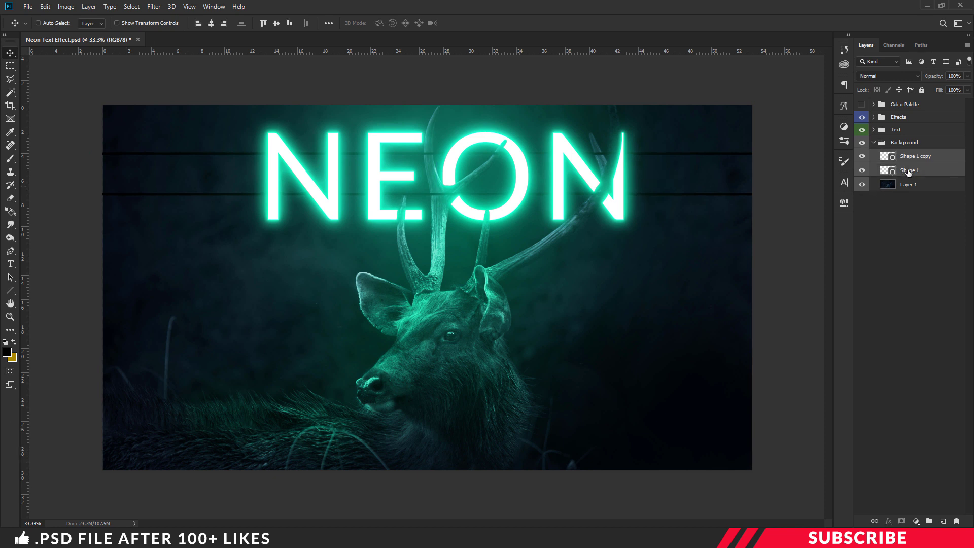
key(shift+Down)
key(shift+Down)
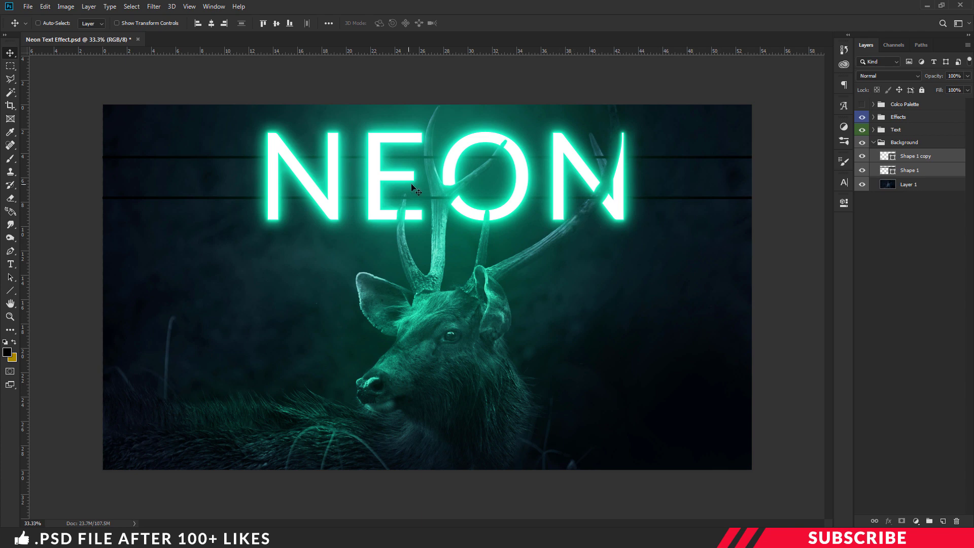
key(ctrl+plus)
scroll(469, 262, up, 3)
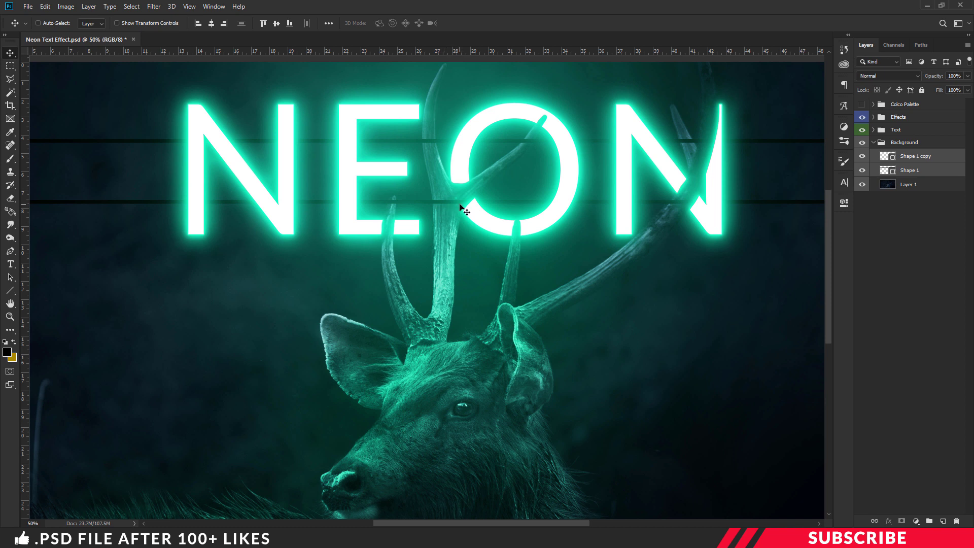
click(912, 159)
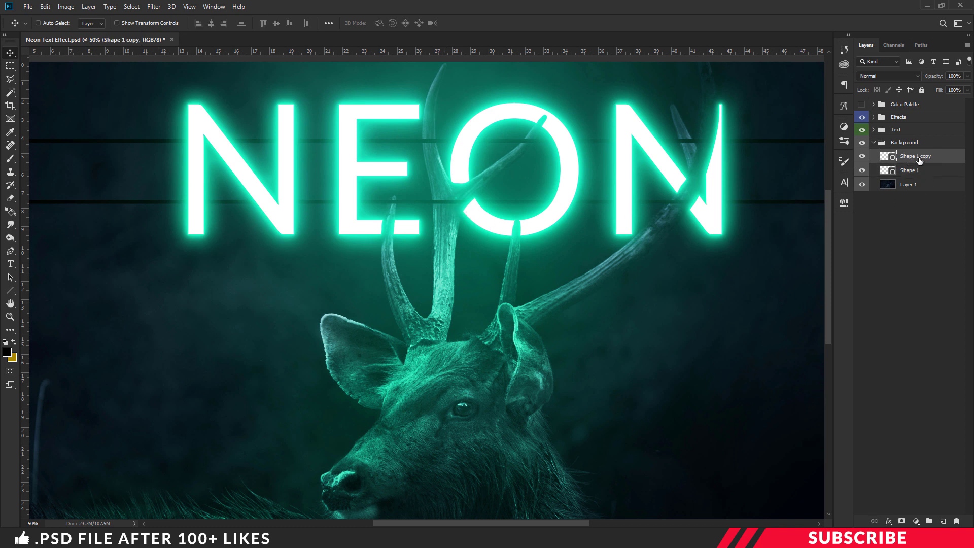
Step: Add a layer mask to Shape 1 copy and set up a small black hard round brush
click(902, 521)
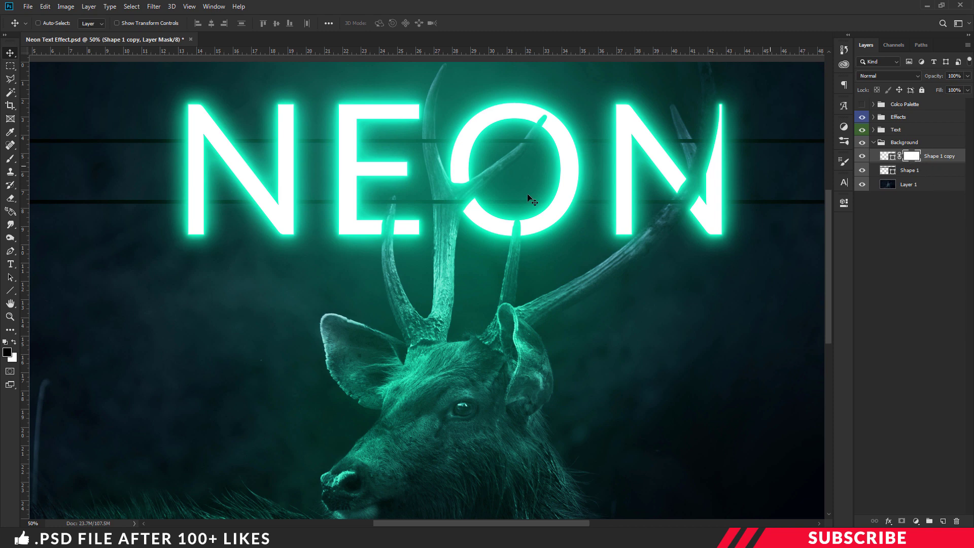
click(8, 352)
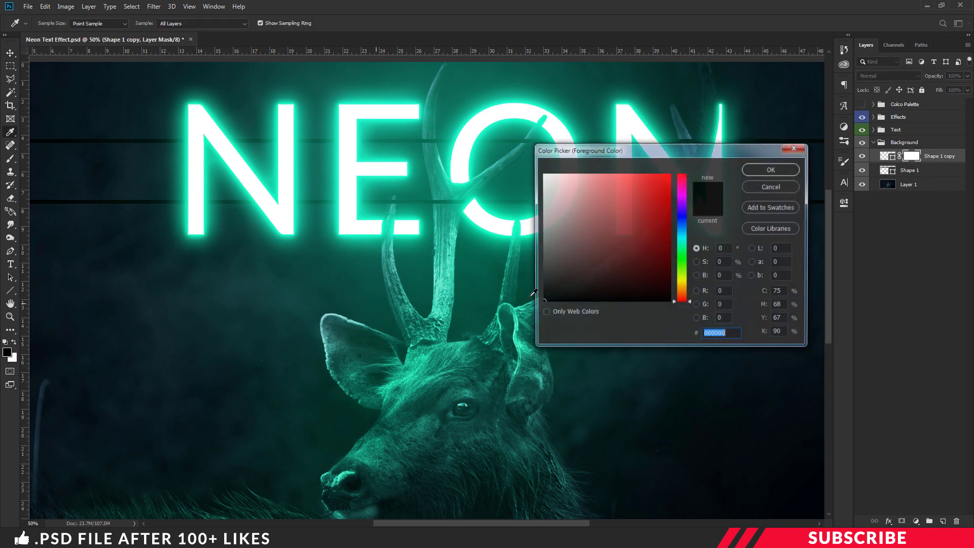
click(753, 169)
click(10, 158)
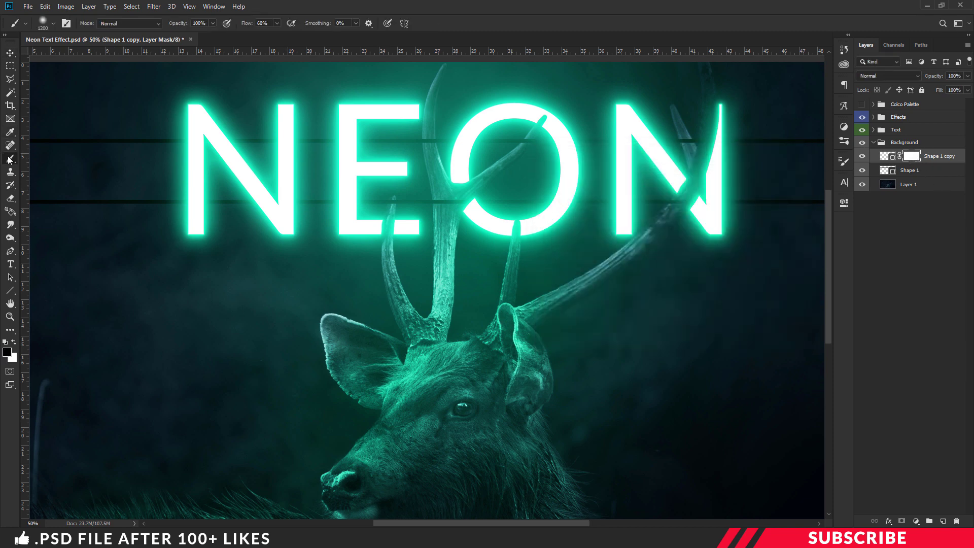
click(53, 24)
click(188, 188)
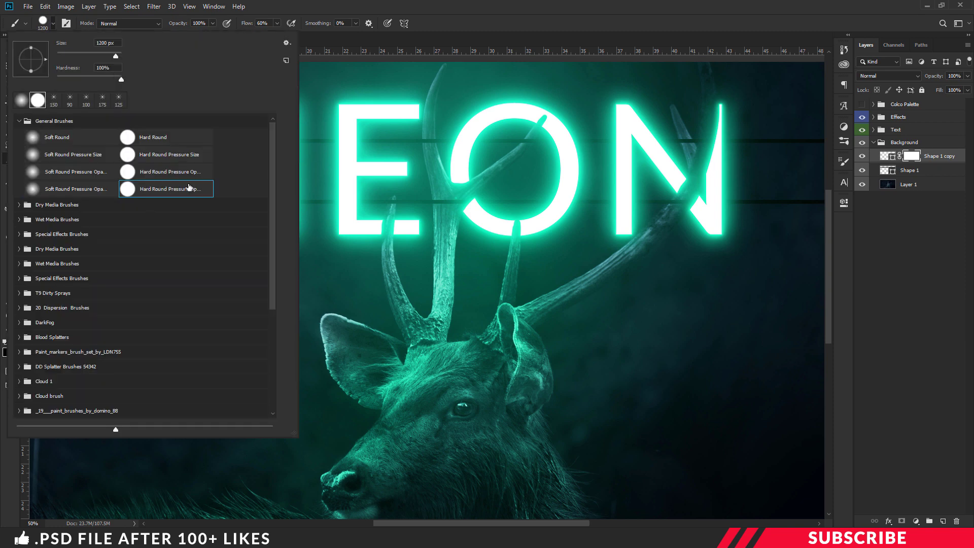
click(473, 26)
key(bracketleft)
key(bracketleft)
key(bracketleft)
key(bracketleft)
key(bracketleft)
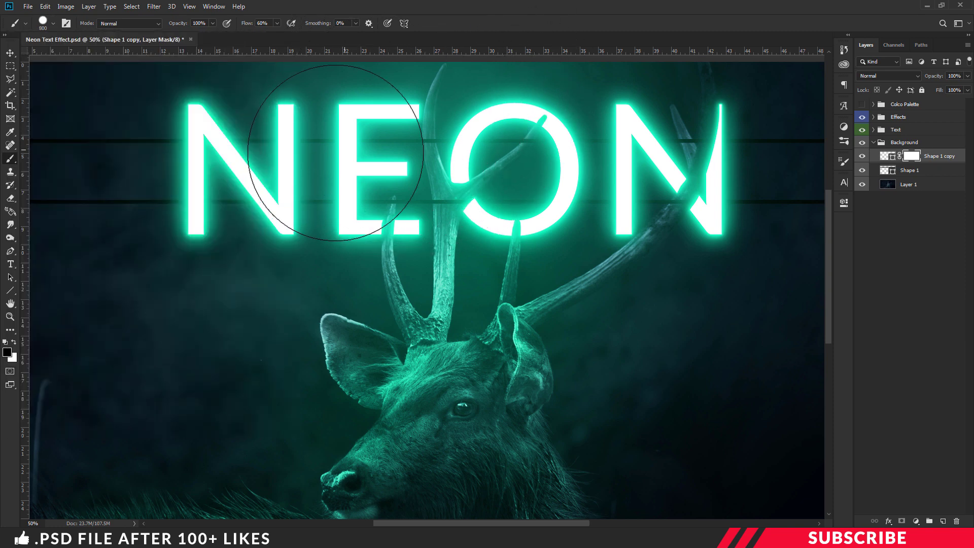
key(bracketleft)
key(bracketleft)
key(bracketleft)
key(bracketleft)
key(bracketleft)
key(bracketleft)
key(bracketleft)
key(bracketleft)
Step: Paint out the Shape 1 copy line where the antler tips cross it
key(ctrl+plus)
key(ctrl+plus)
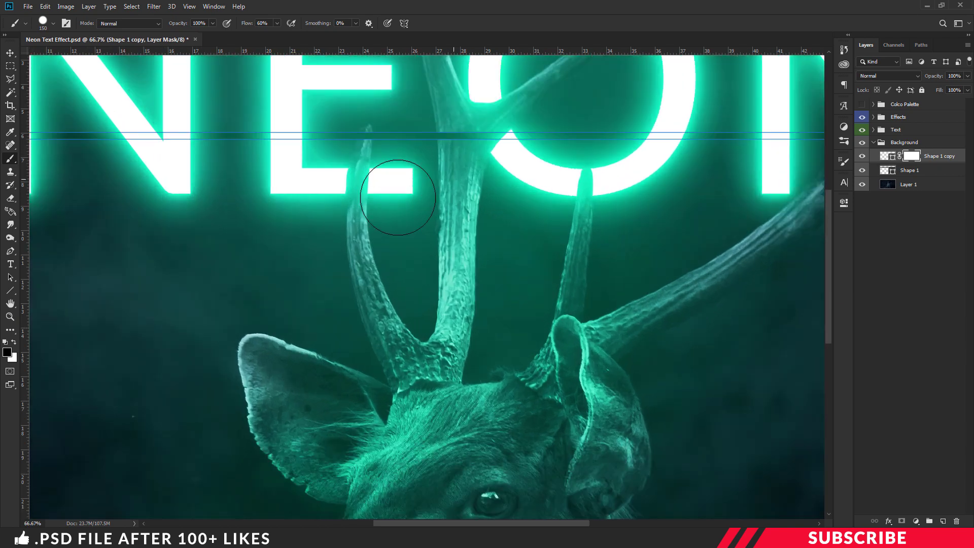
scroll(329, 337, up, 2)
scroll(330, 337, up, 2)
key(ctrl+plus)
key(bracketleft)
key(bracketleft)
key(bracketleft)
key(bracketleft)
key(bracketleft)
key(bracketleft)
key(bracketleft)
key(bracketleft)
key(bracketleft)
key(bracketleft)
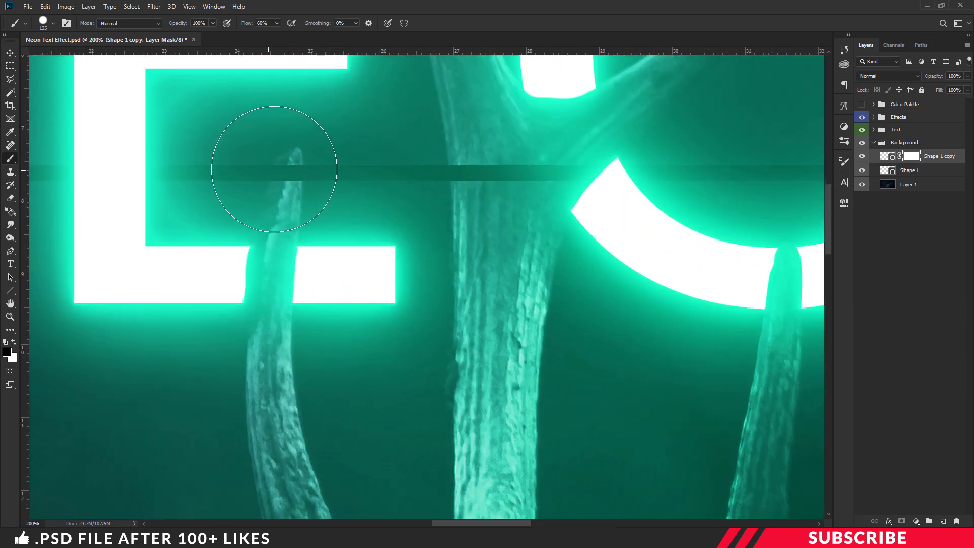
key(bracketleft)
mouse_move(288, 166)
mouse_down()
mouse_move(293, 153)
mouse_move(291, 185)
mouse_up()
key(ctrl+minus)
key(bracketright)
key(bracketright)
mouse_move(451, 230)
mouse_down()
mouse_move(459, 216)
mouse_move(451, 223)
mouse_move(506, 224)
mouse_up()
key(ctrl+minus)
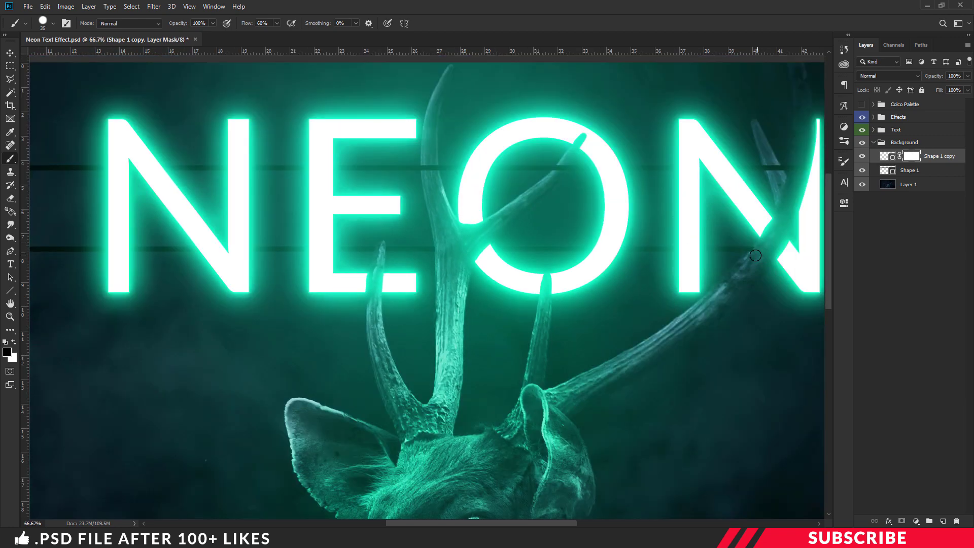
key(ctrl+minus)
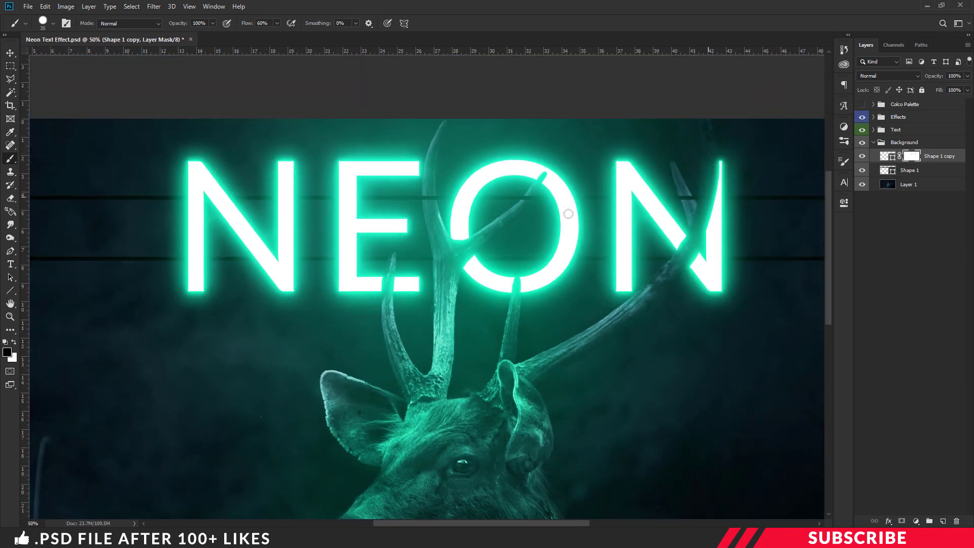
Step: Add a layer mask to Shape 1 and brush away its line around the antlers
key(v)
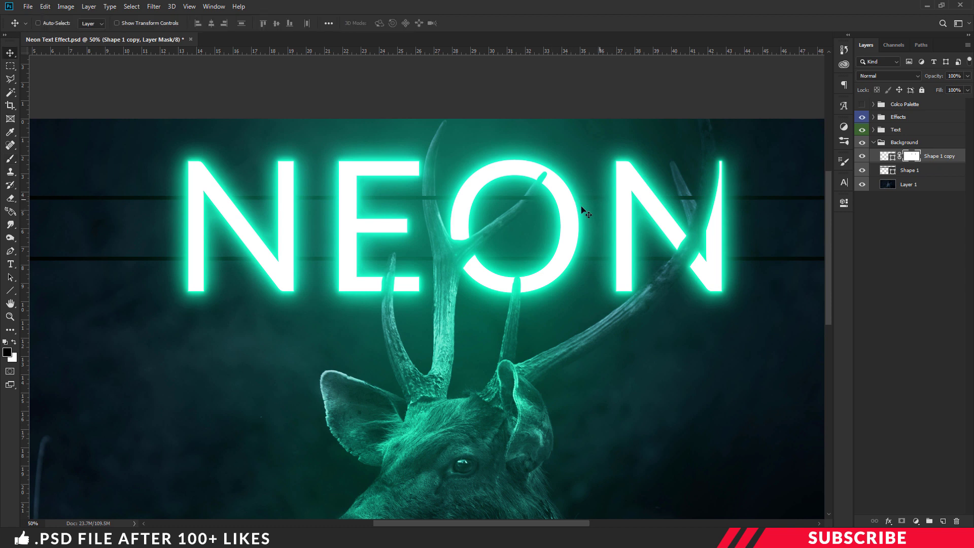
click(916, 174)
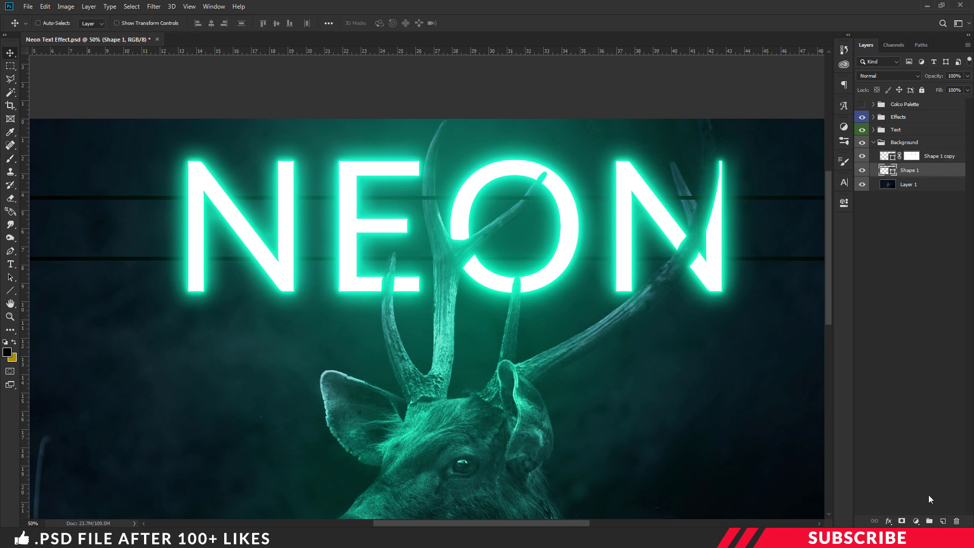
click(901, 521)
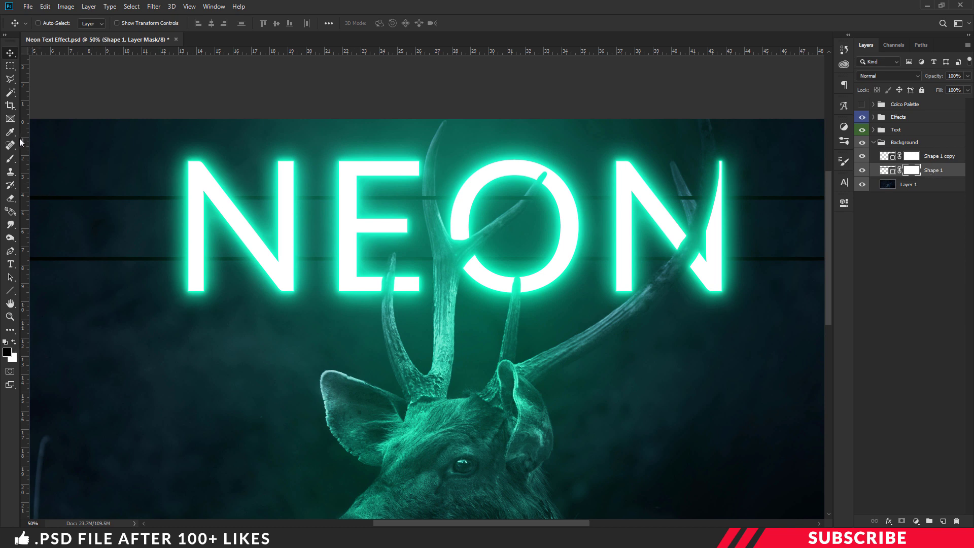
key(b)
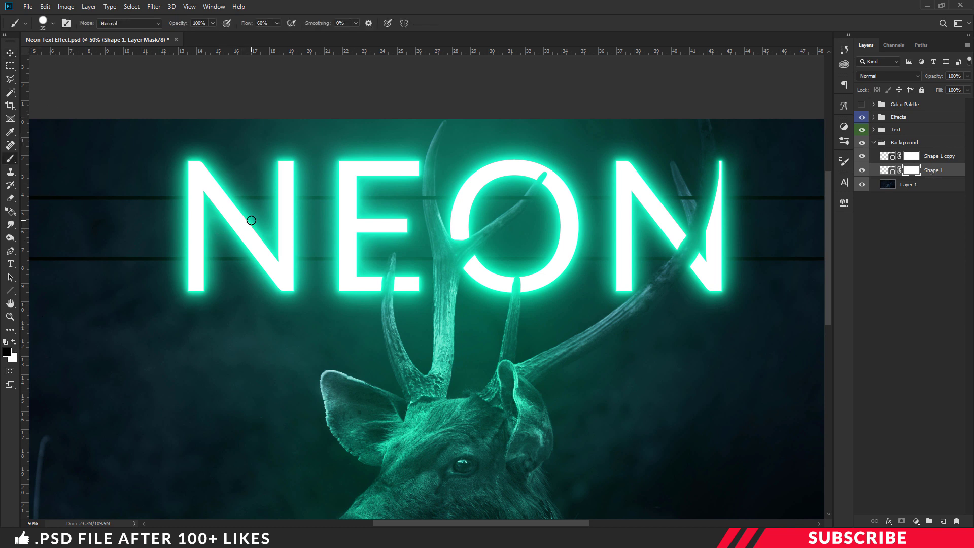
key(bracketright)
key(bracketright)
key(bracketright)
key(bracketright)
scroll(463, 206, up, 3)
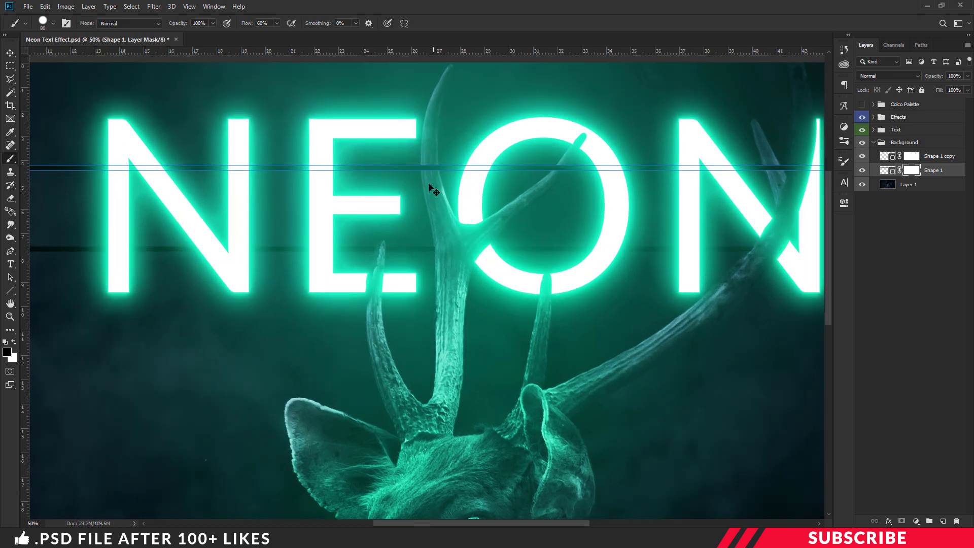
key(bracketleft)
key(bracketleft)
key(bracketleft)
key(bracketleft)
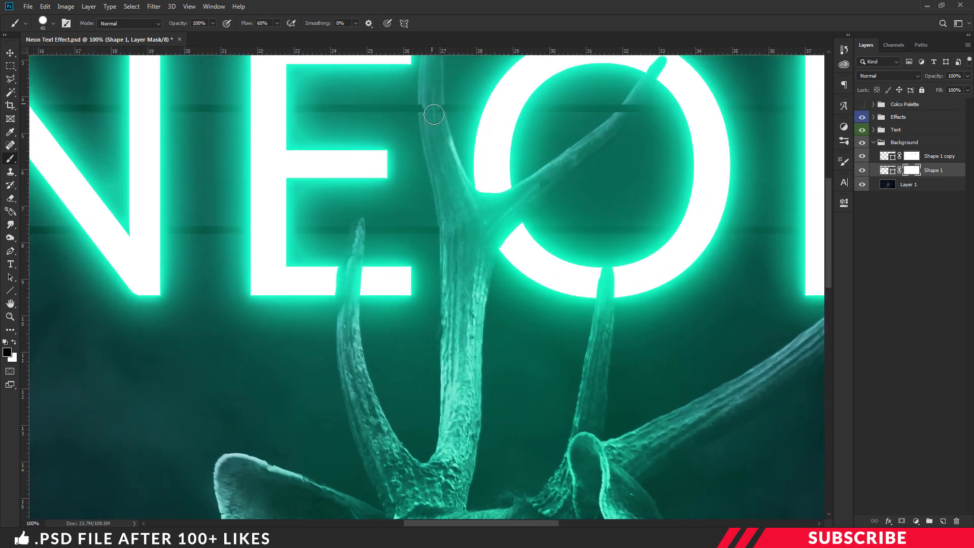
key(ctrl+minus)
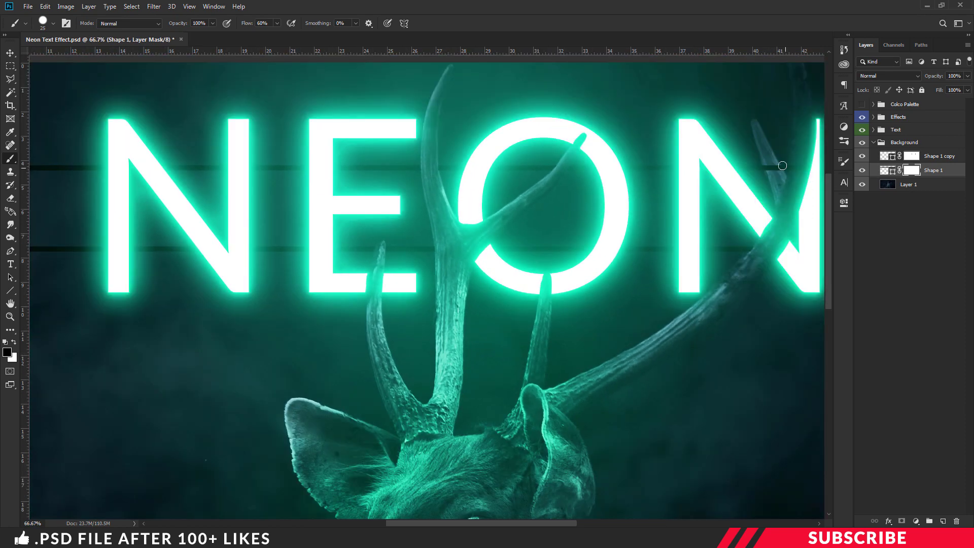
key(bracketleft)
key(bracketleft)
key(bracketleft)
key(ctrl+minus)
key(bracketright)
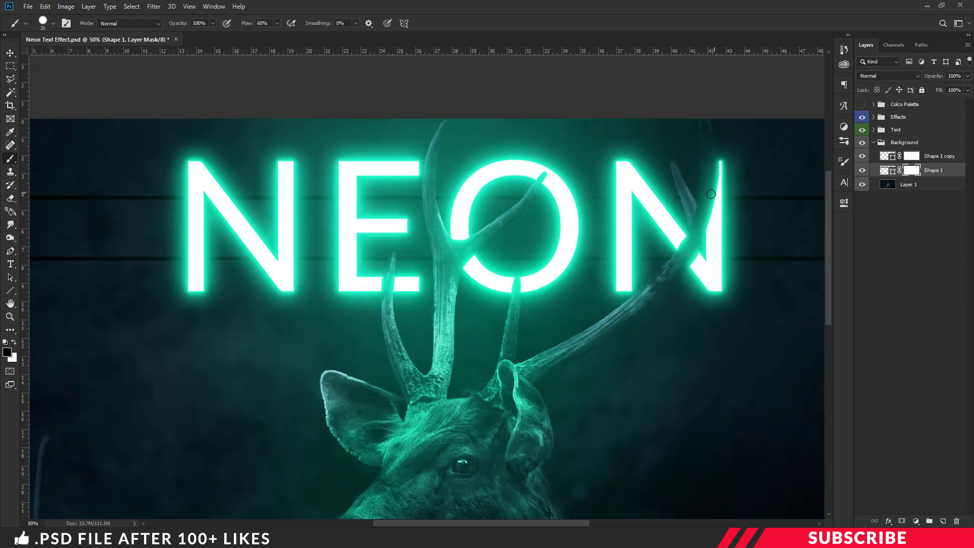
key(ctrl+minus)
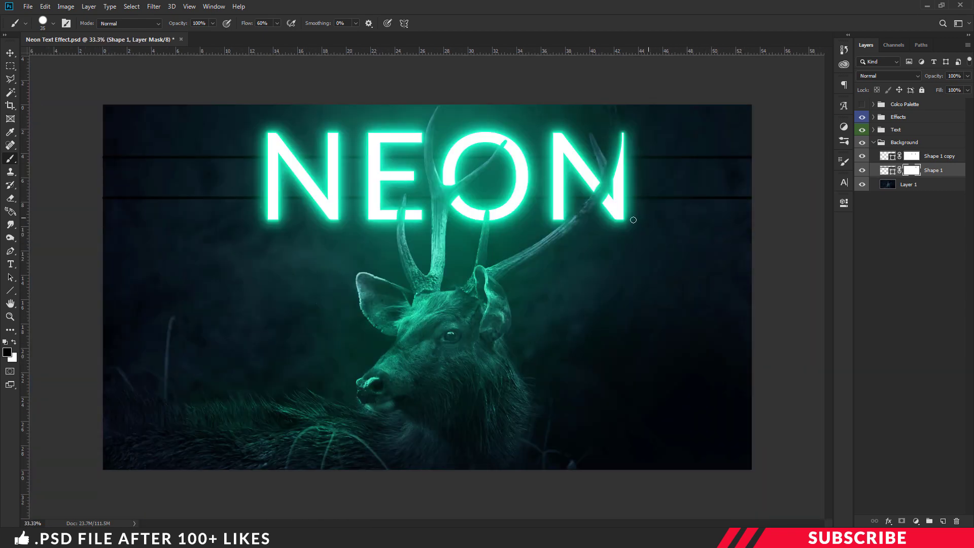
key(v)
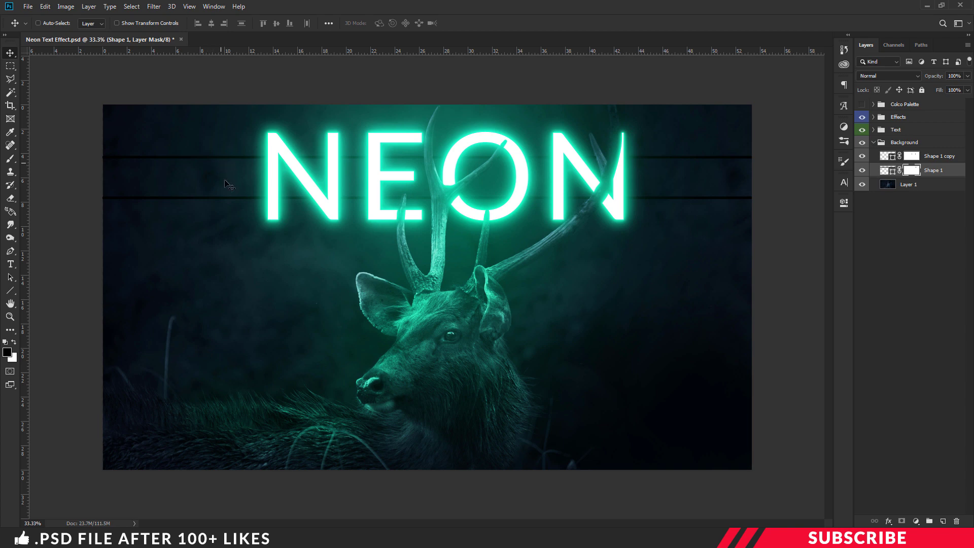
Step: Give Shape 1 a default Bevel & Emboss with highlight opacity 25 and shadow opacity 10
click(931, 159)
click(933, 173)
right_click(933, 173)
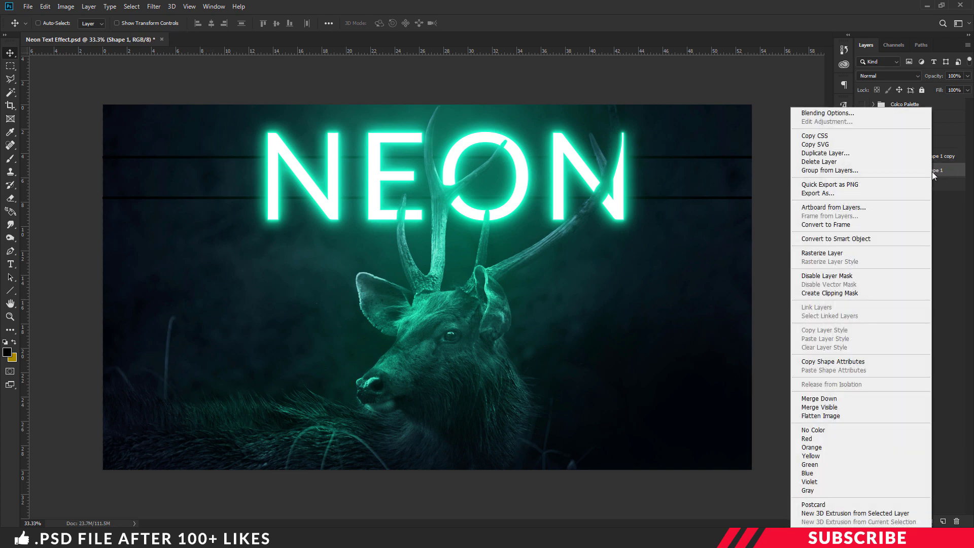
click(838, 116)
click(568, 229)
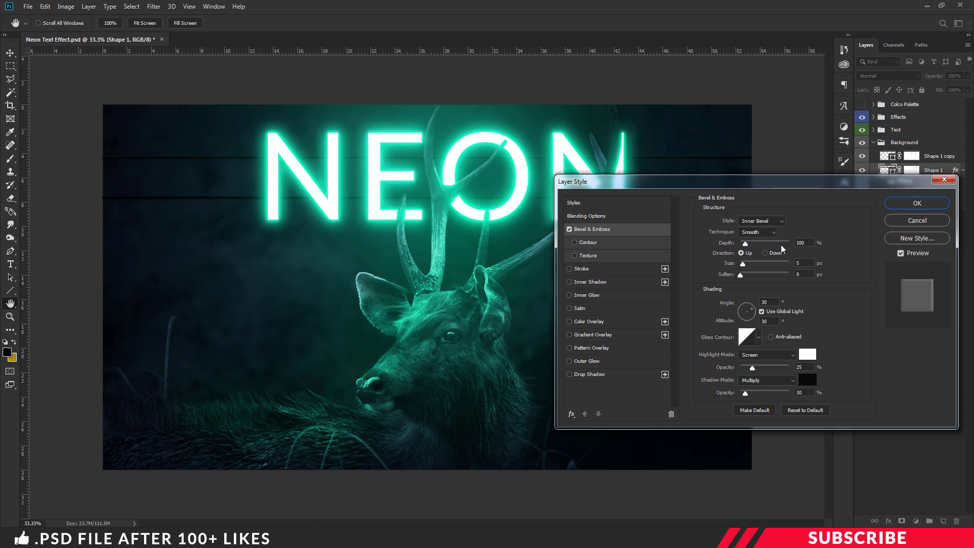
click(811, 409)
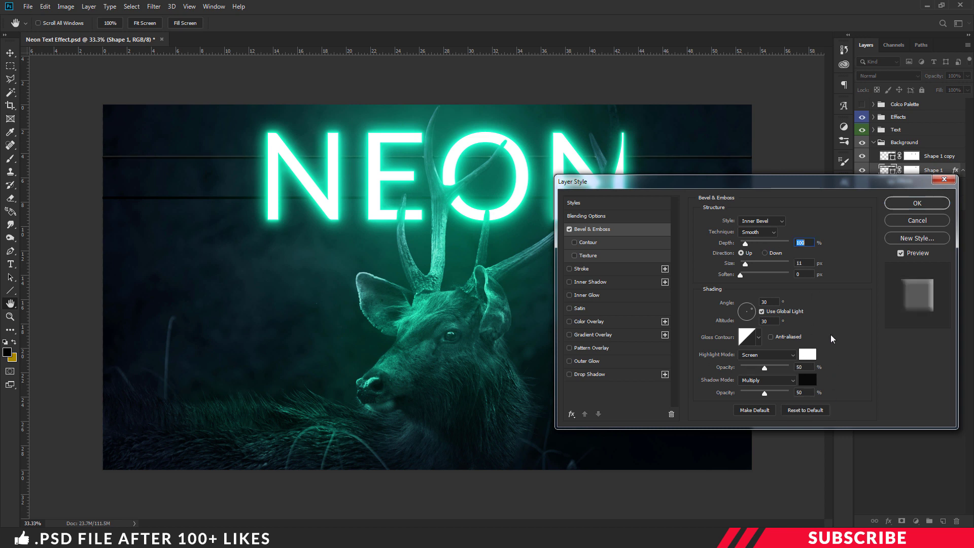
click(800, 366)
text(25)
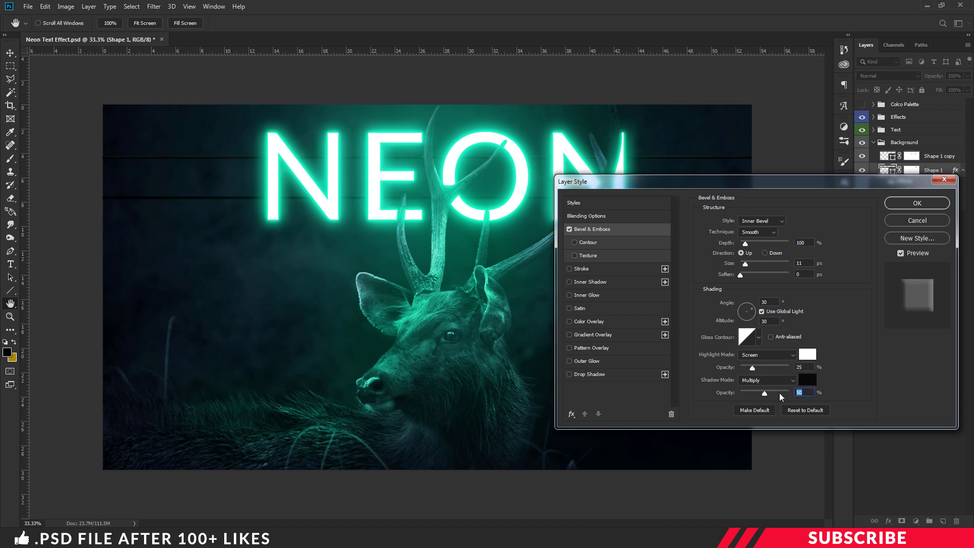
text(10)
click(906, 206)
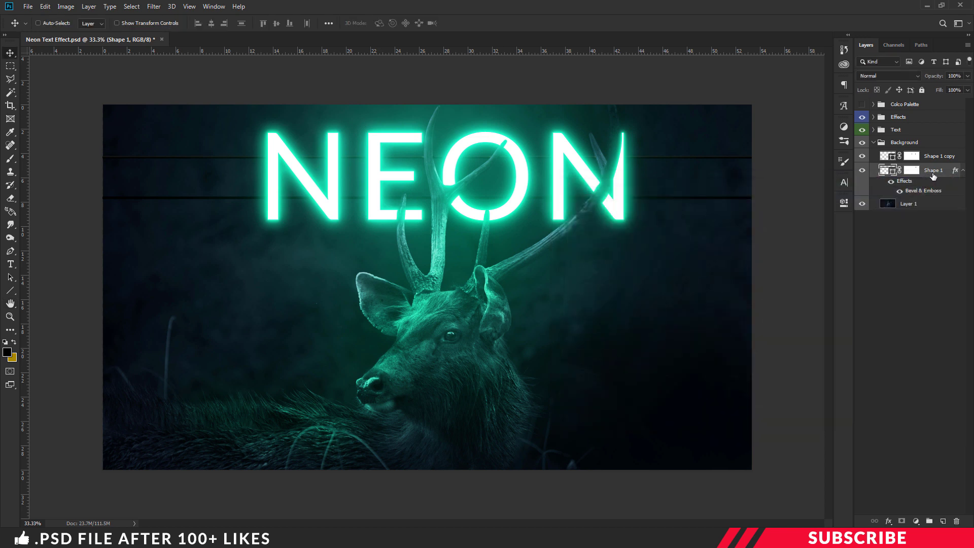
Step: Copy Shape 1's layer style and paste it onto Shape 1 copy
right_click(933, 174)
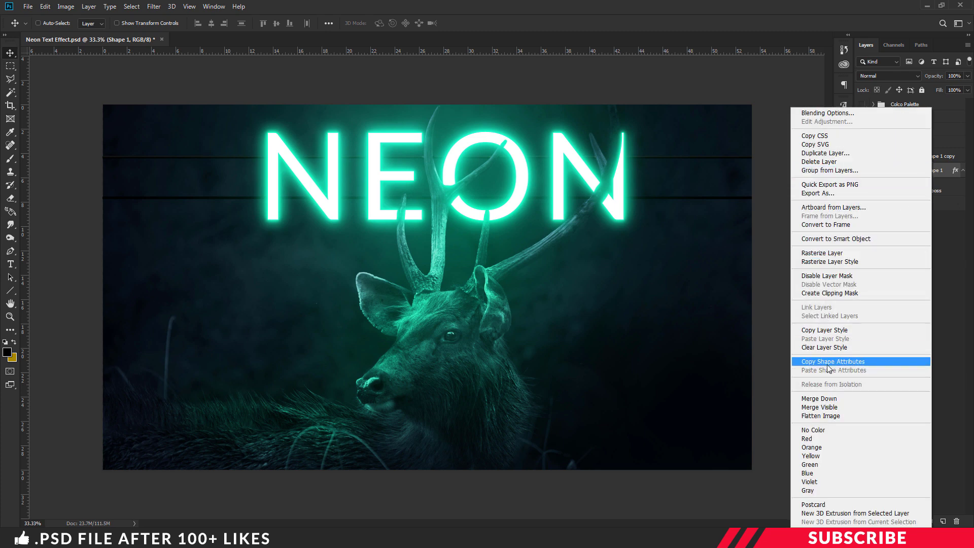
click(828, 331)
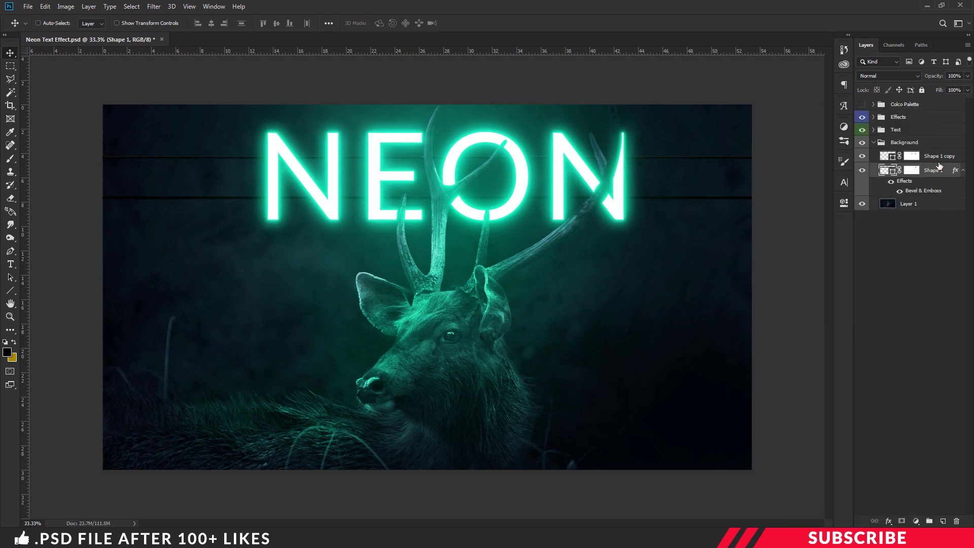
click(929, 158)
right_click(943, 158)
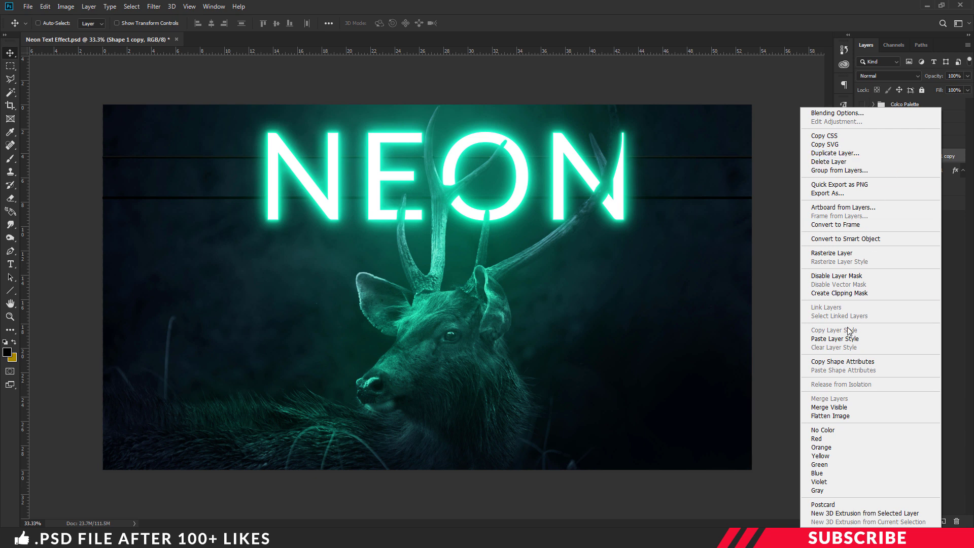
click(844, 339)
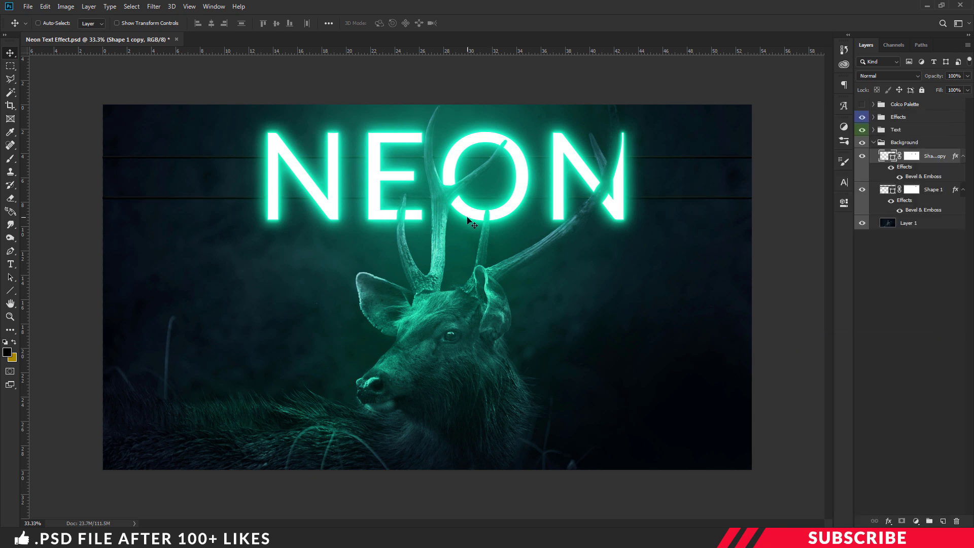
click(873, 142)
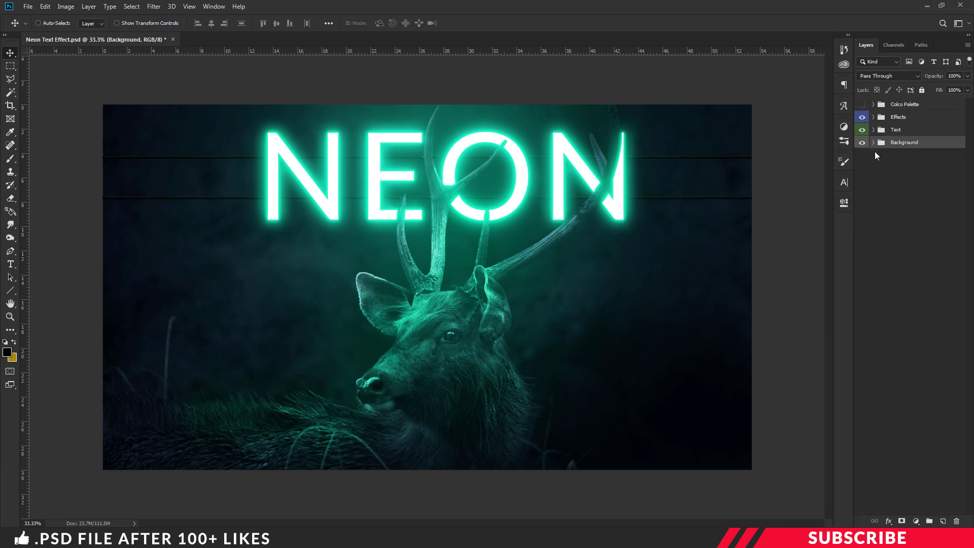
key(ctrl+minus)
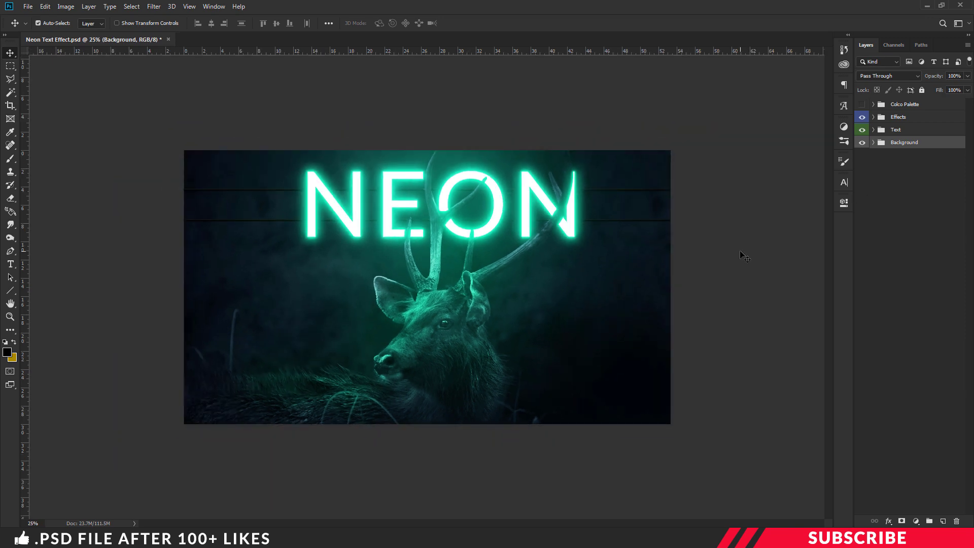
key(ctrl+plus)
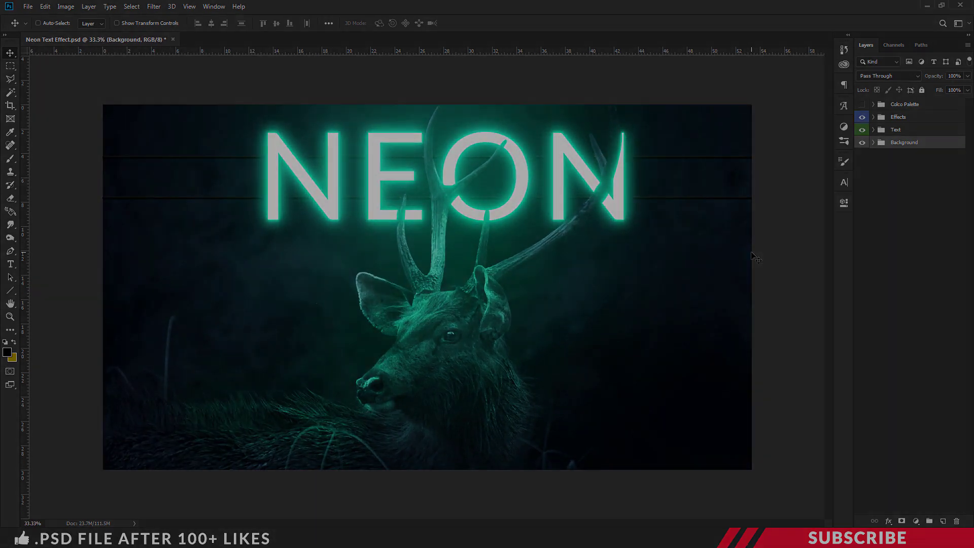